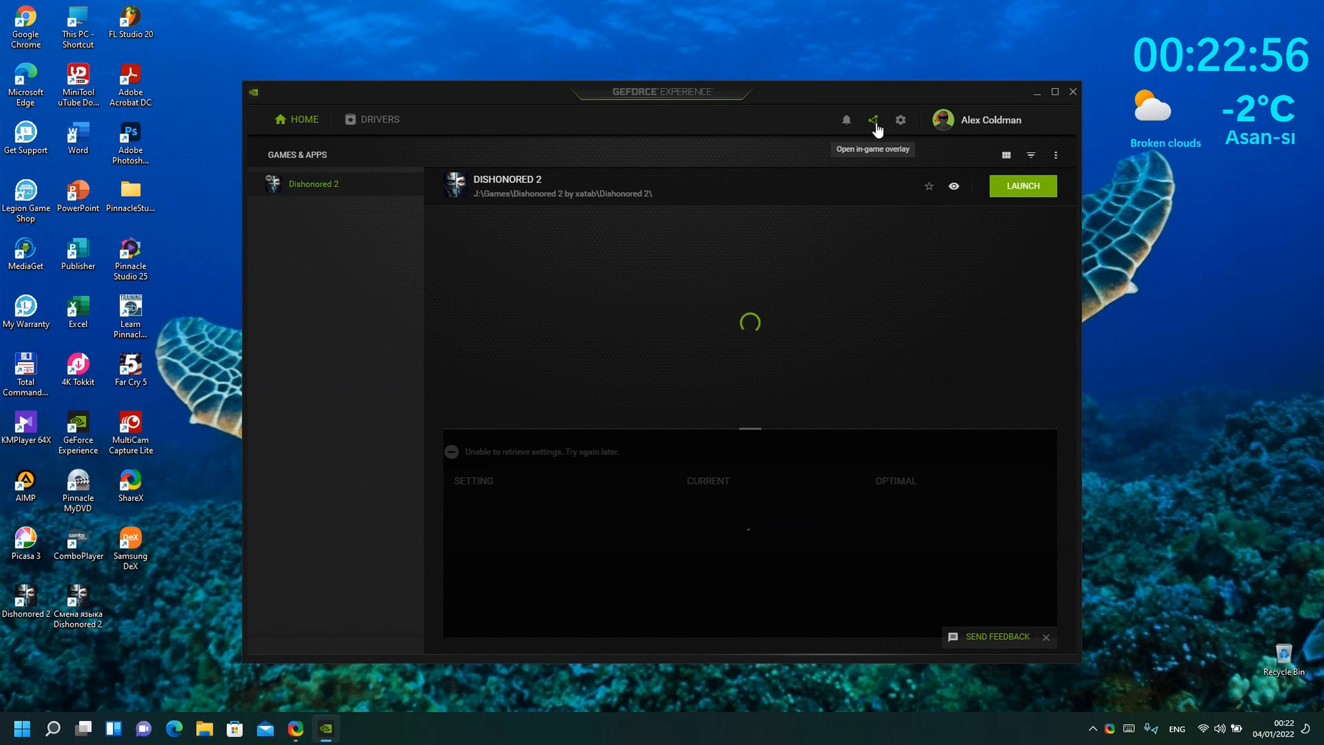
# Open the in-game overlay's settings and review the account services available under Connect.
pyautogui.click(875, 124)
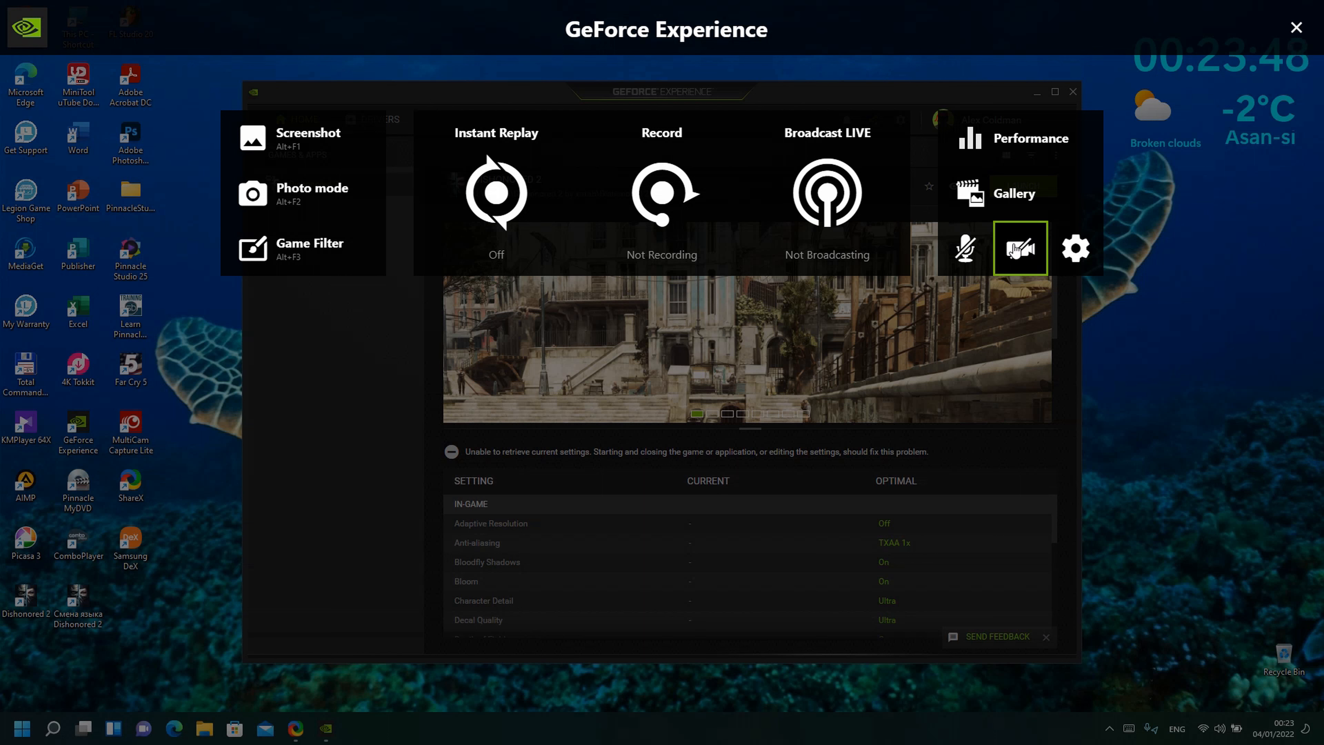
pyautogui.click(1083, 250)
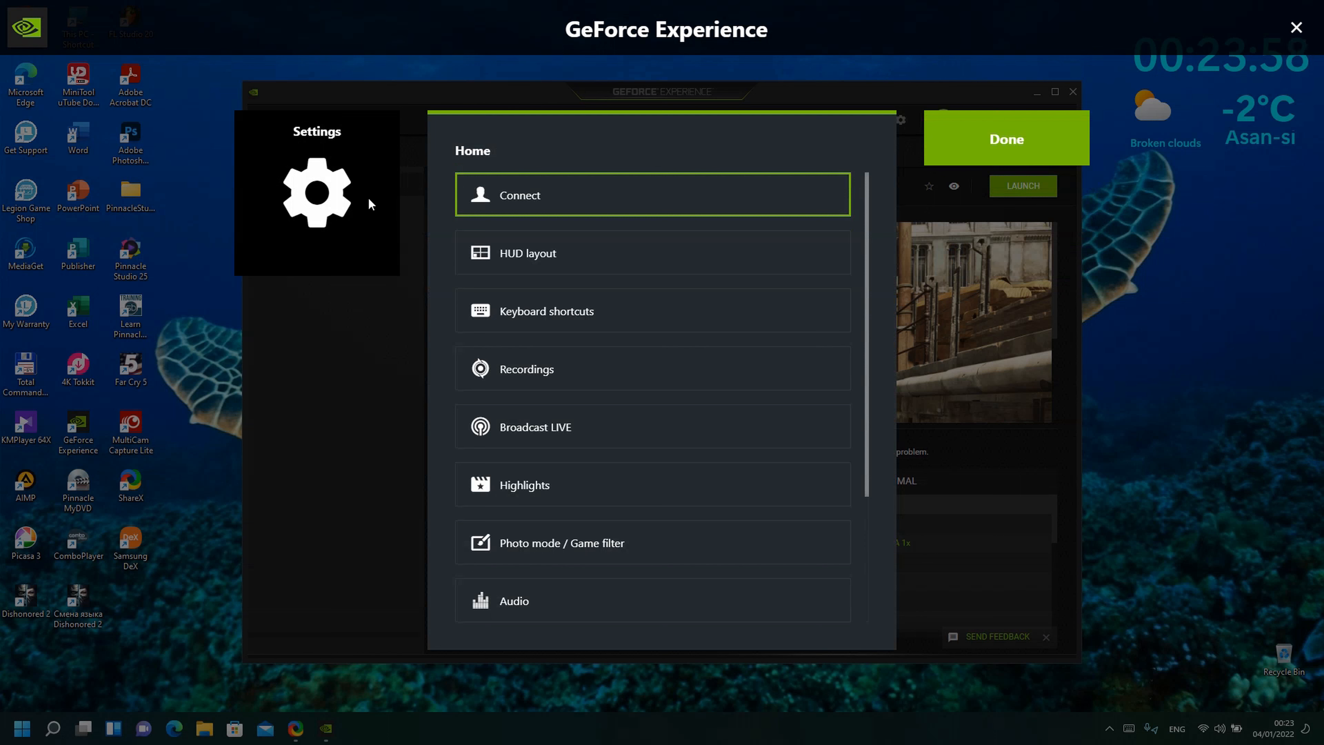
pyautogui.click(645, 209)
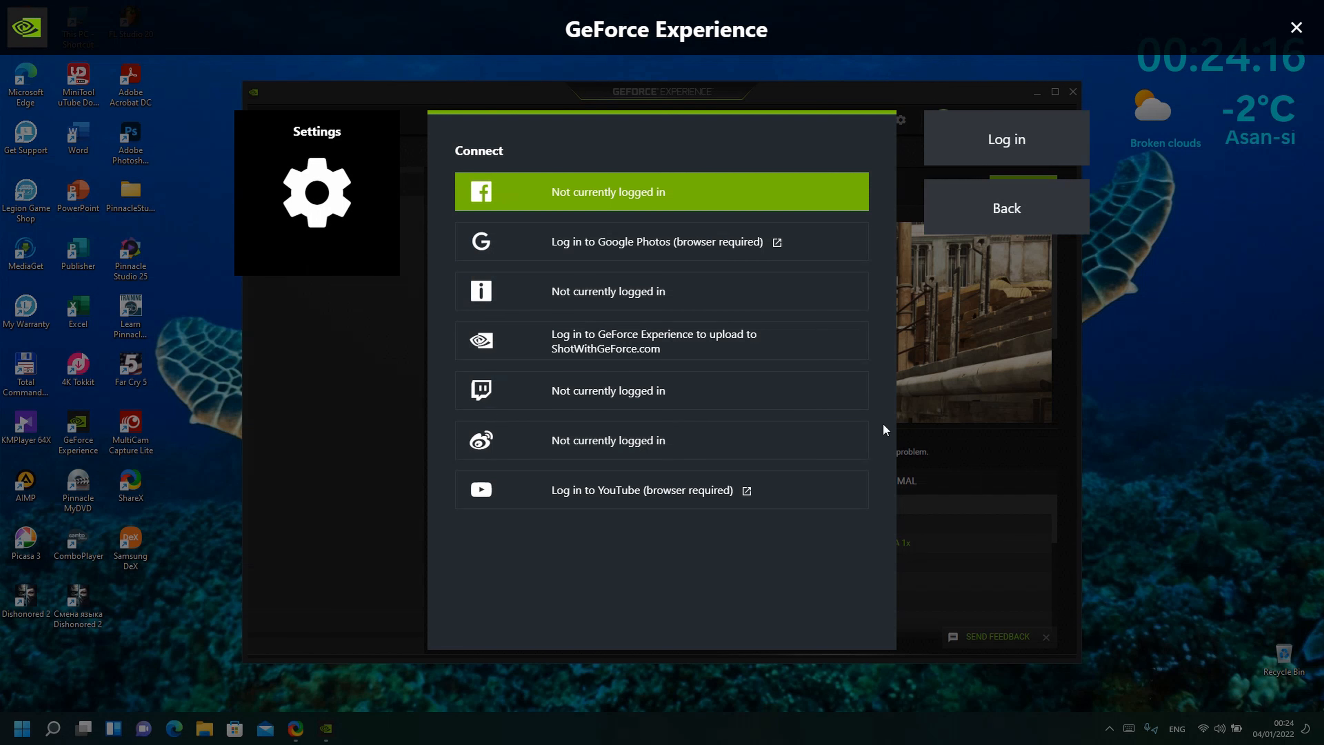
pyautogui.click(1049, 216)
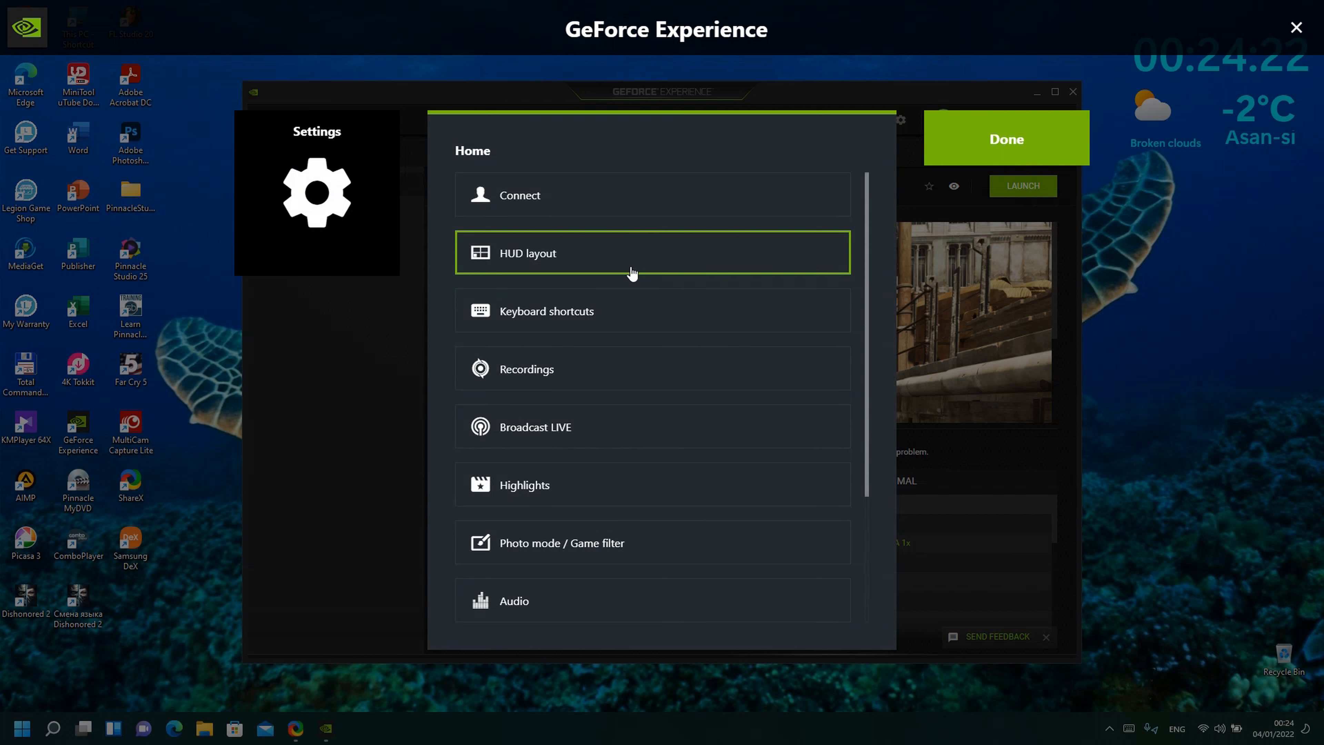
# Examine the HUD layout options for the camera, status indicator, performance, viewers and comments.
pyautogui.click(621, 266)
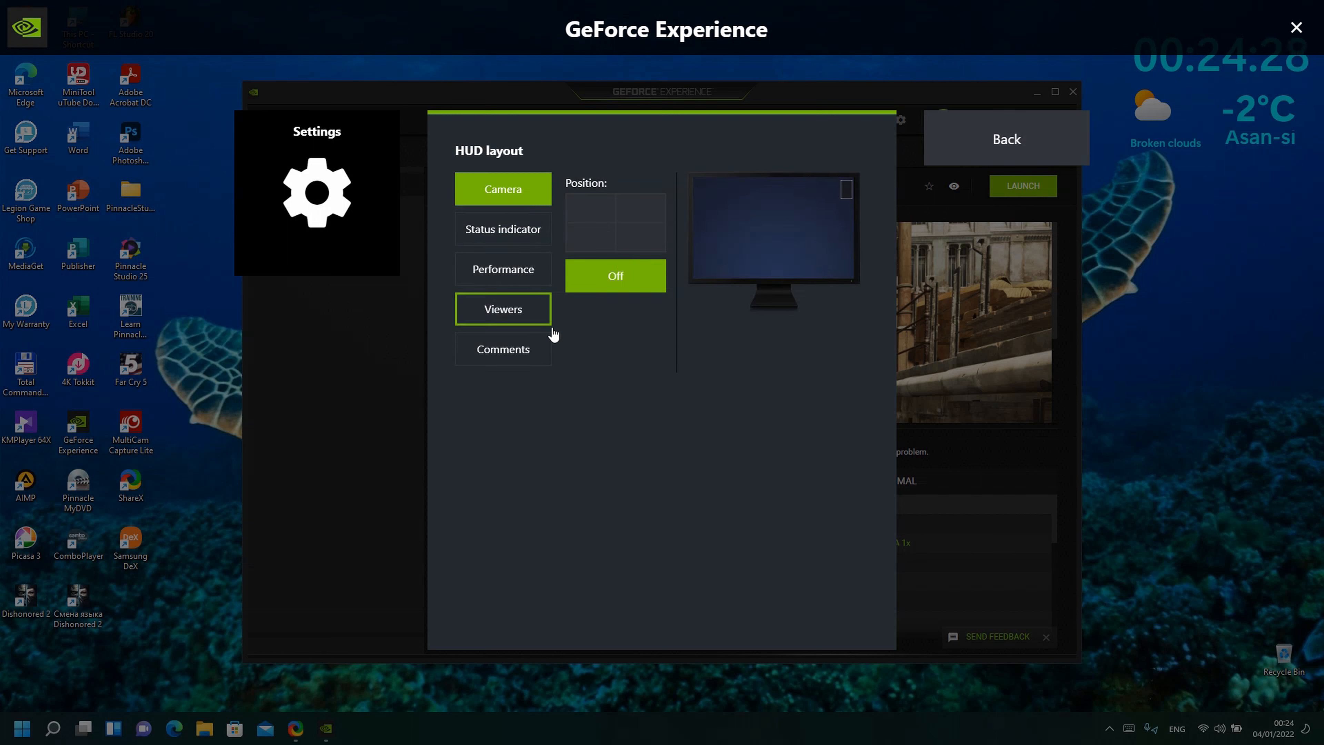
pyautogui.click(535, 309)
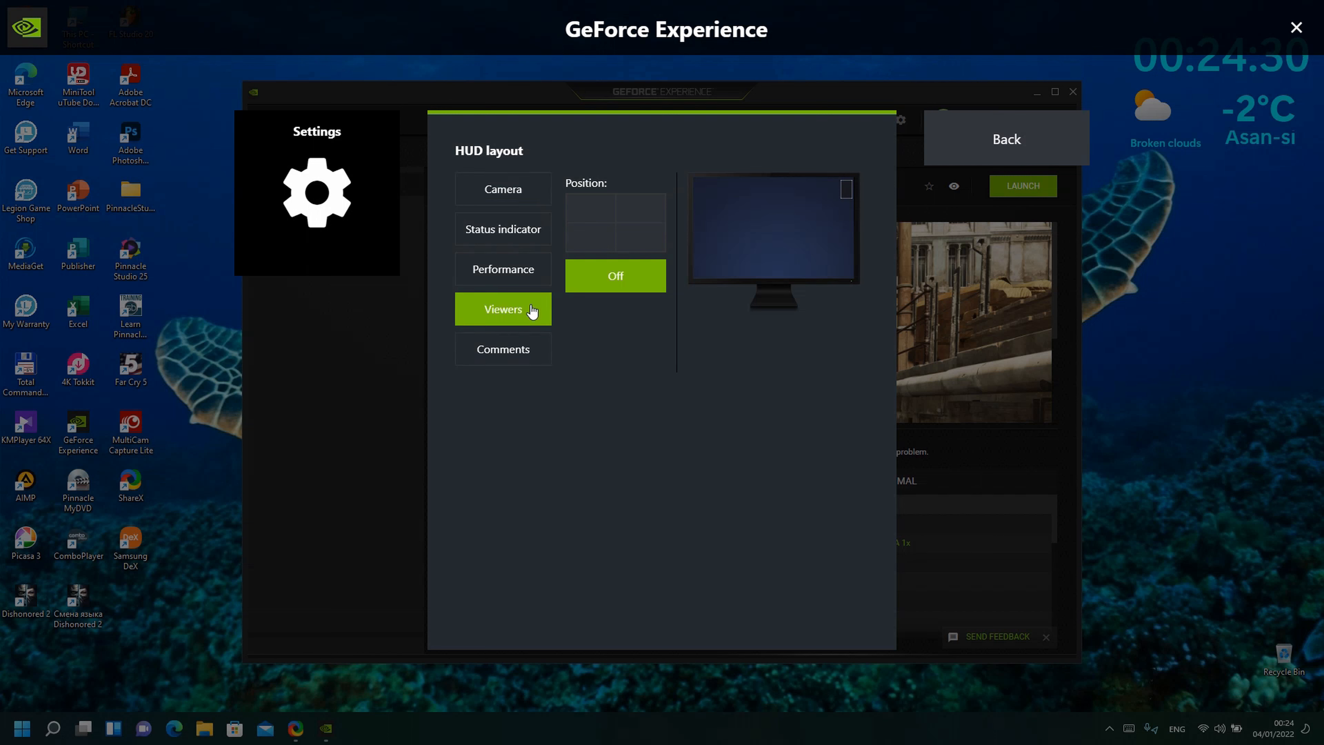
pyautogui.click(531, 281)
pyautogui.click(516, 191)
pyautogui.click(524, 232)
pyautogui.click(529, 276)
pyautogui.click(532, 325)
pyautogui.click(529, 274)
pyautogui.click(528, 237)
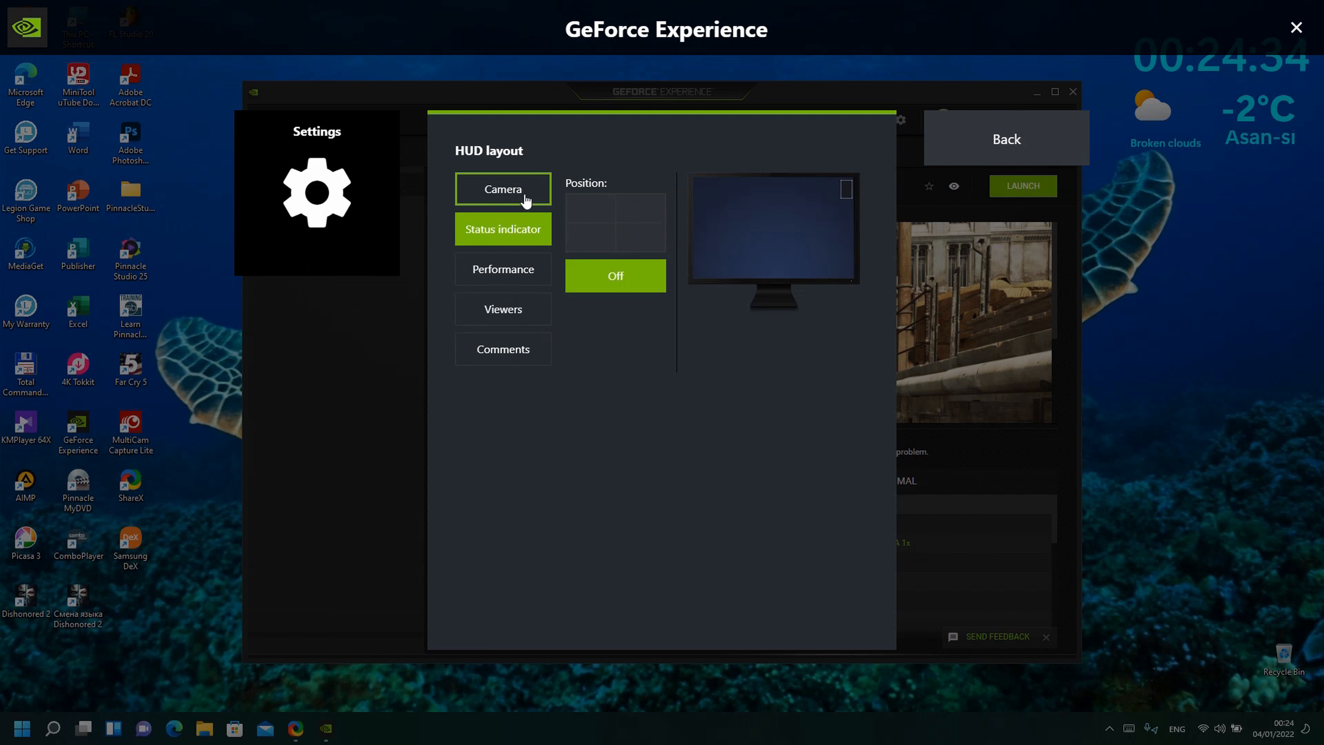
pyautogui.click(530, 282)
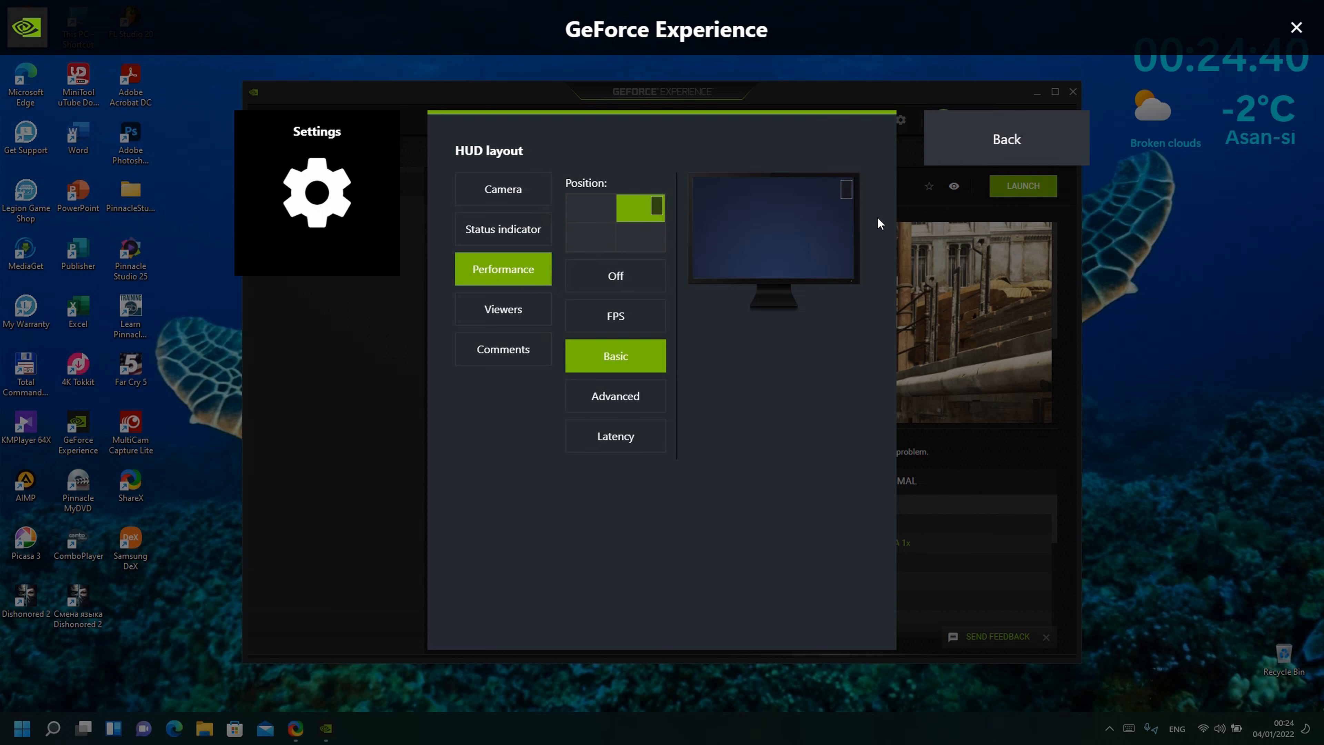
pyautogui.click(1075, 149)
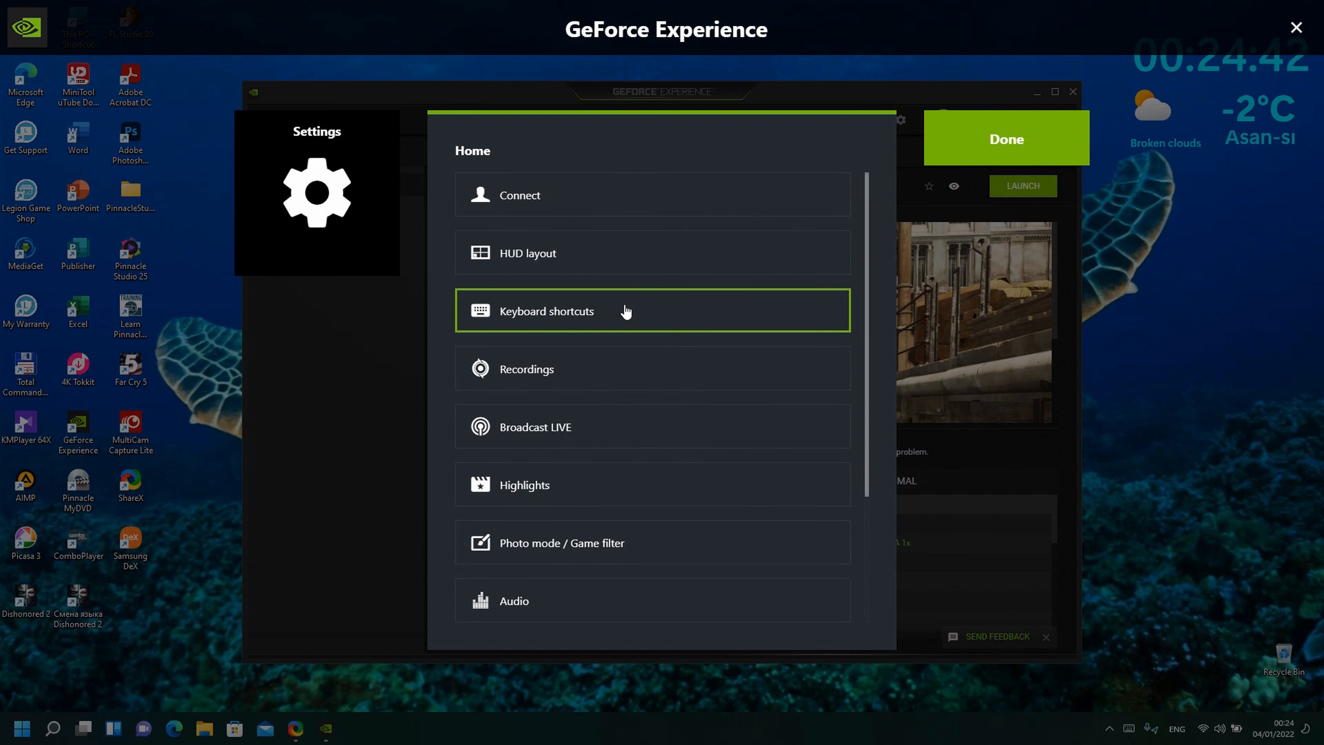
# Examine the overlay's keyboard shortcuts, from General and Capture through Record, Broadcast LIVE, Custom overlays and Performance.
pyautogui.click(591, 318)
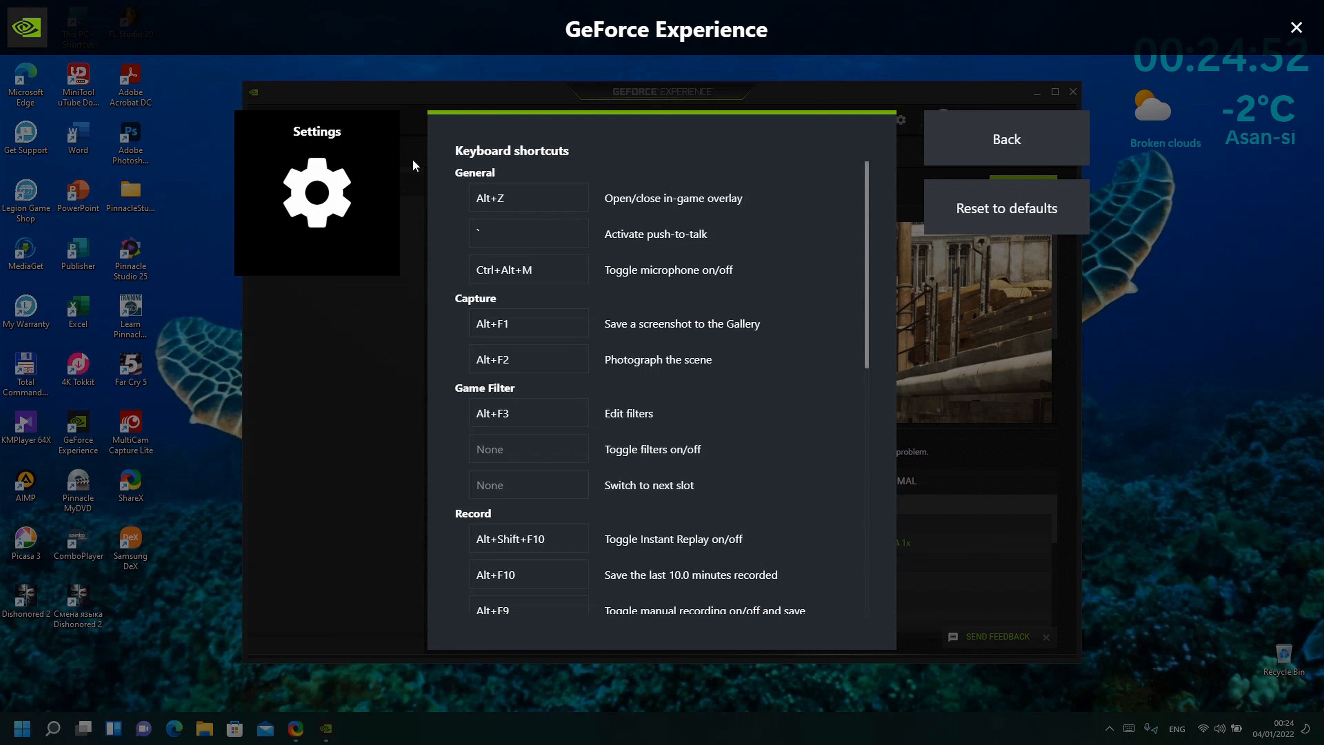
pyautogui.click(1022, 142)
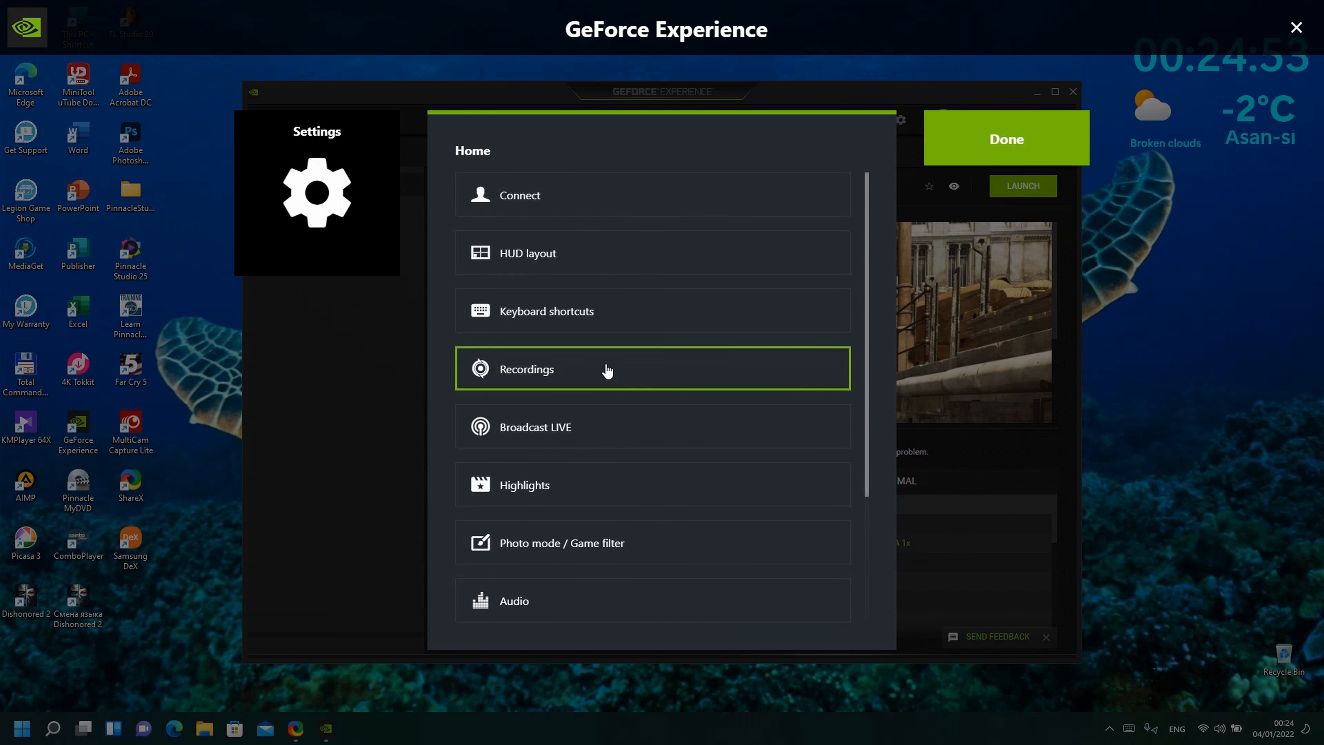
pyautogui.click(632, 316)
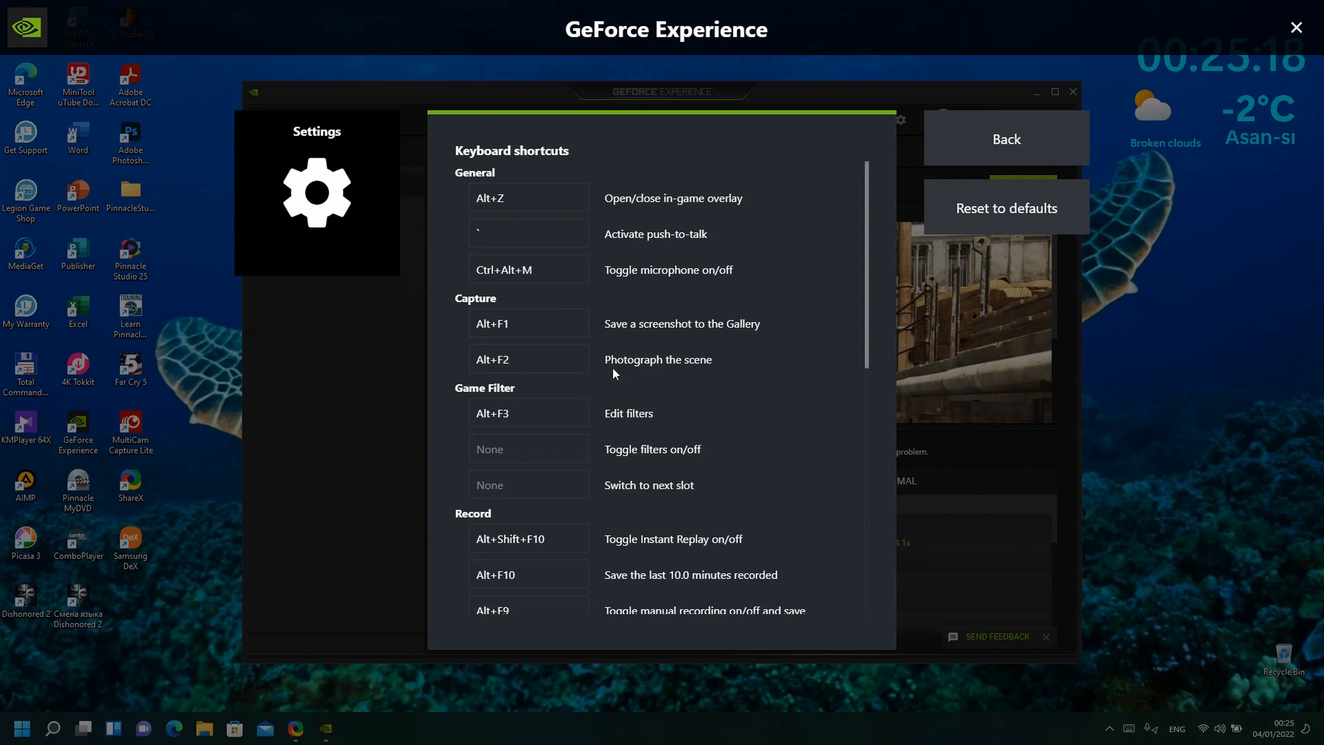
pyautogui.scroll(-1, 657, 419)
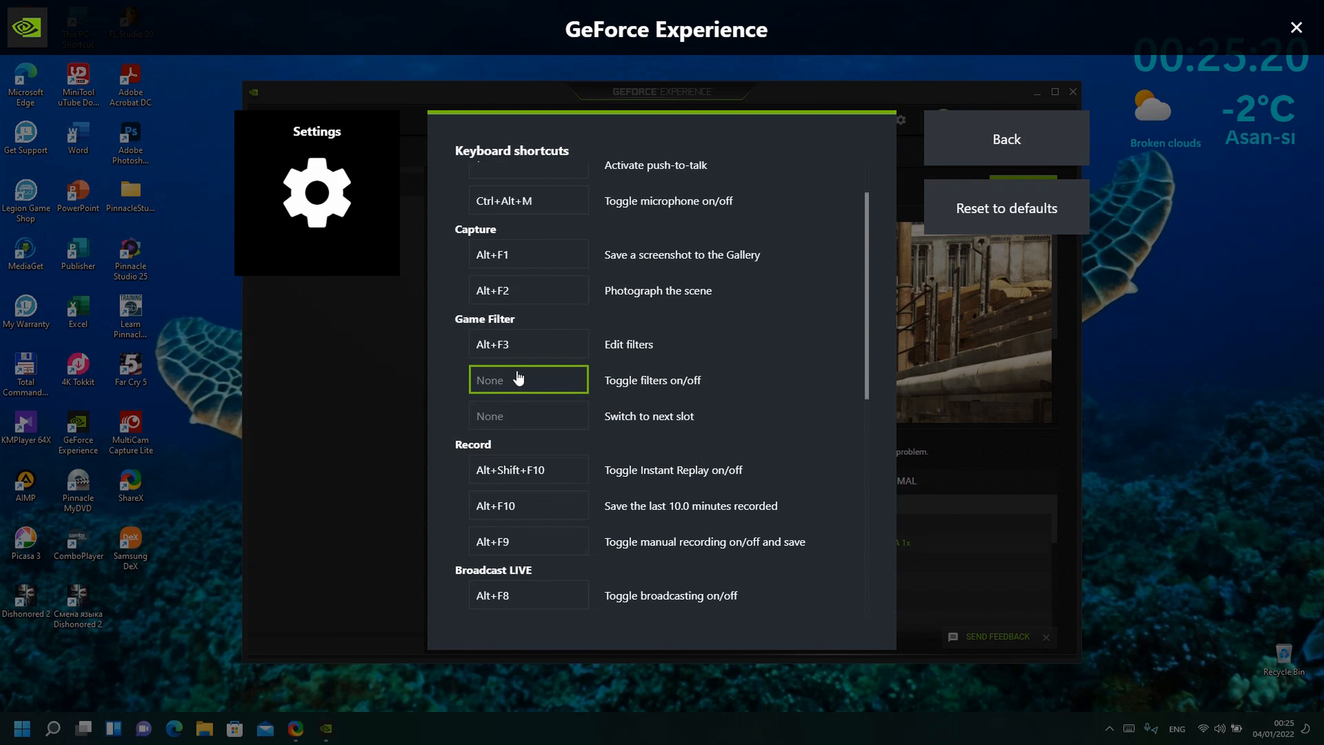
pyautogui.scroll(-2, 584, 446)
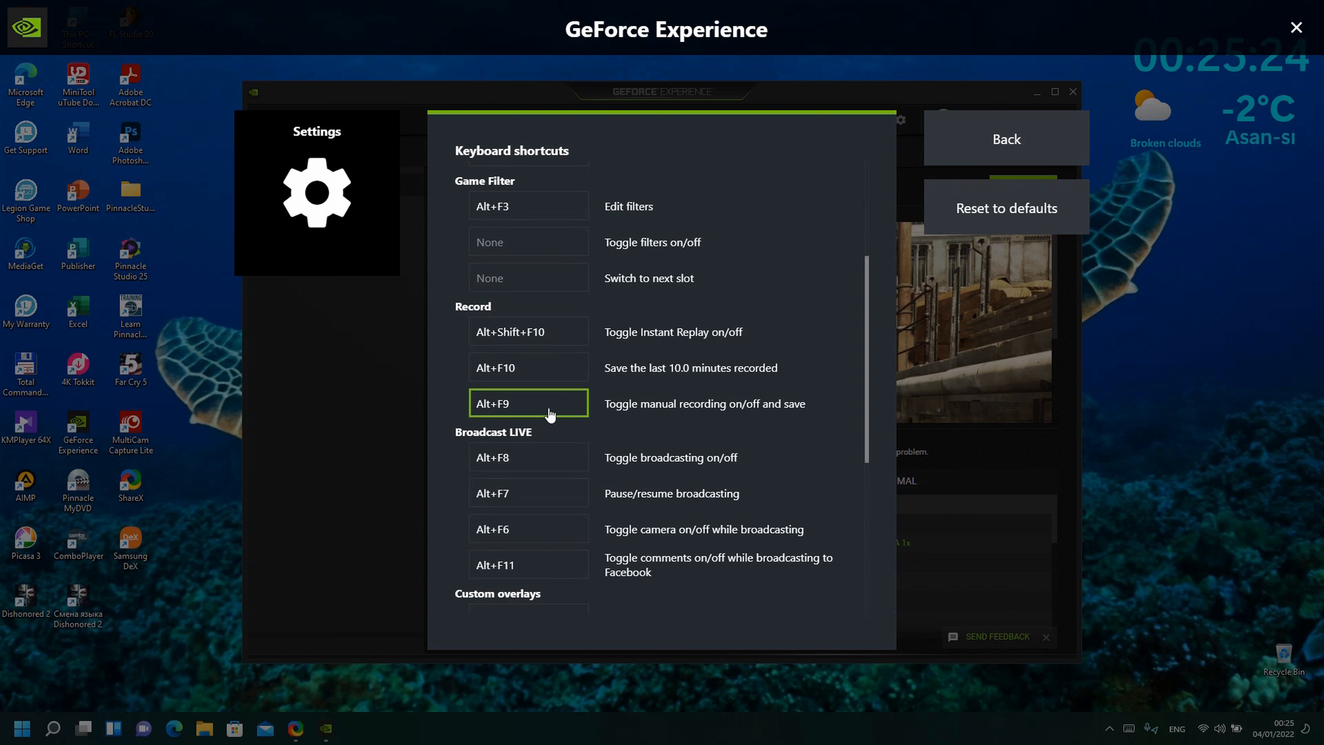
pyautogui.click(526, 413)
pyautogui.scroll(-3, 502, 459)
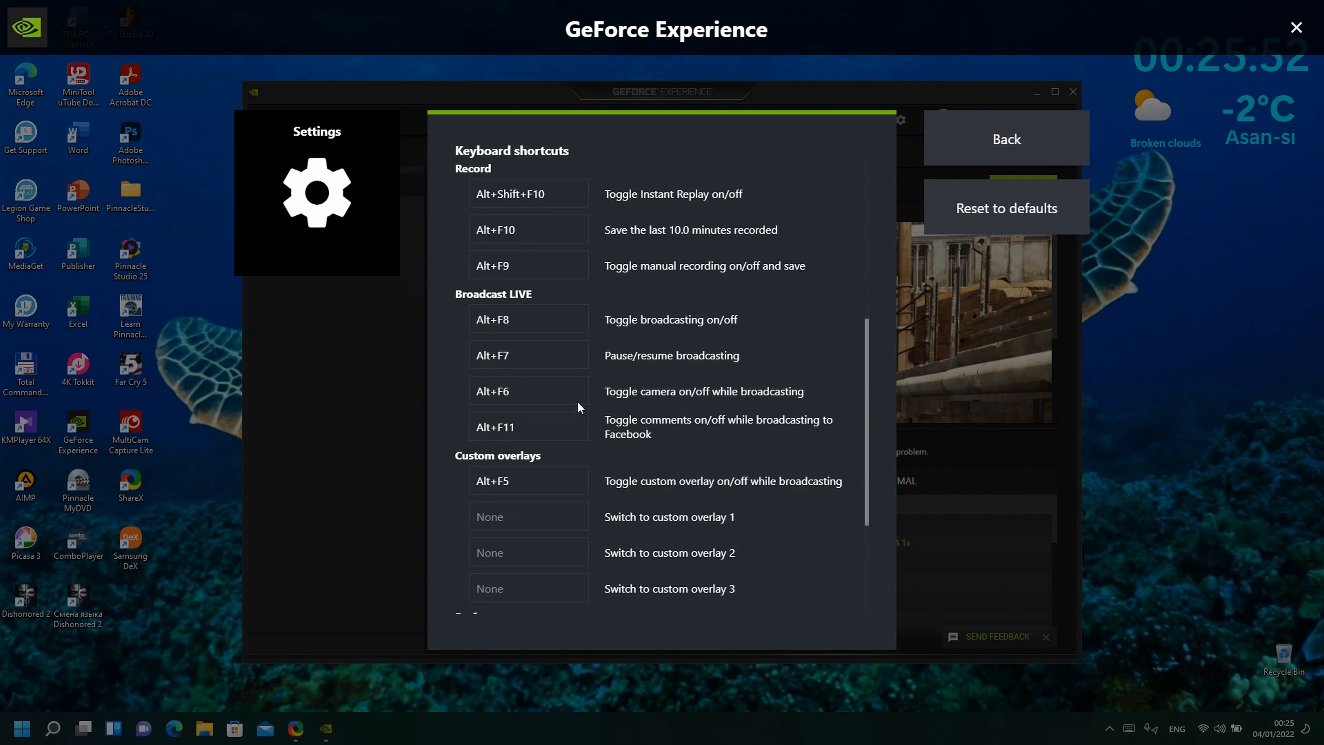
pyautogui.scroll(-3, 514, 459)
pyautogui.scroll(-1, 519, 447)
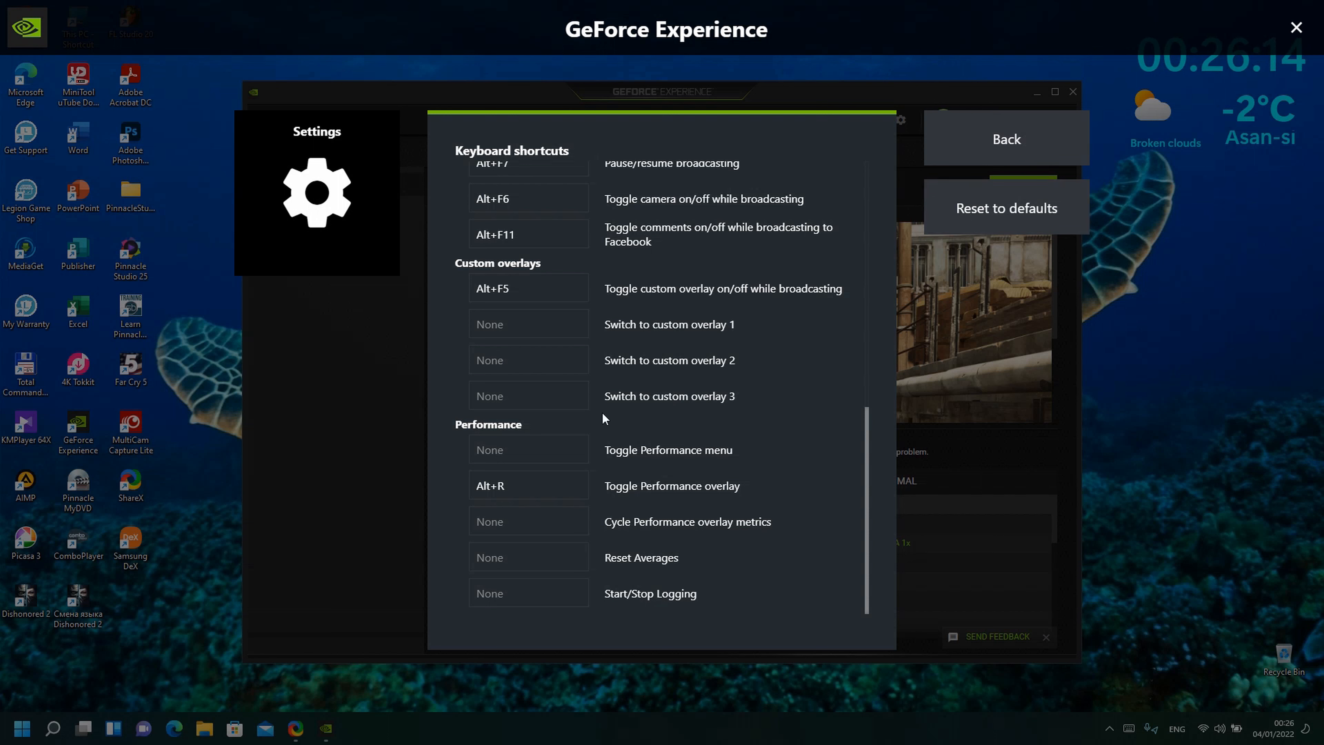
pyautogui.click(1023, 154)
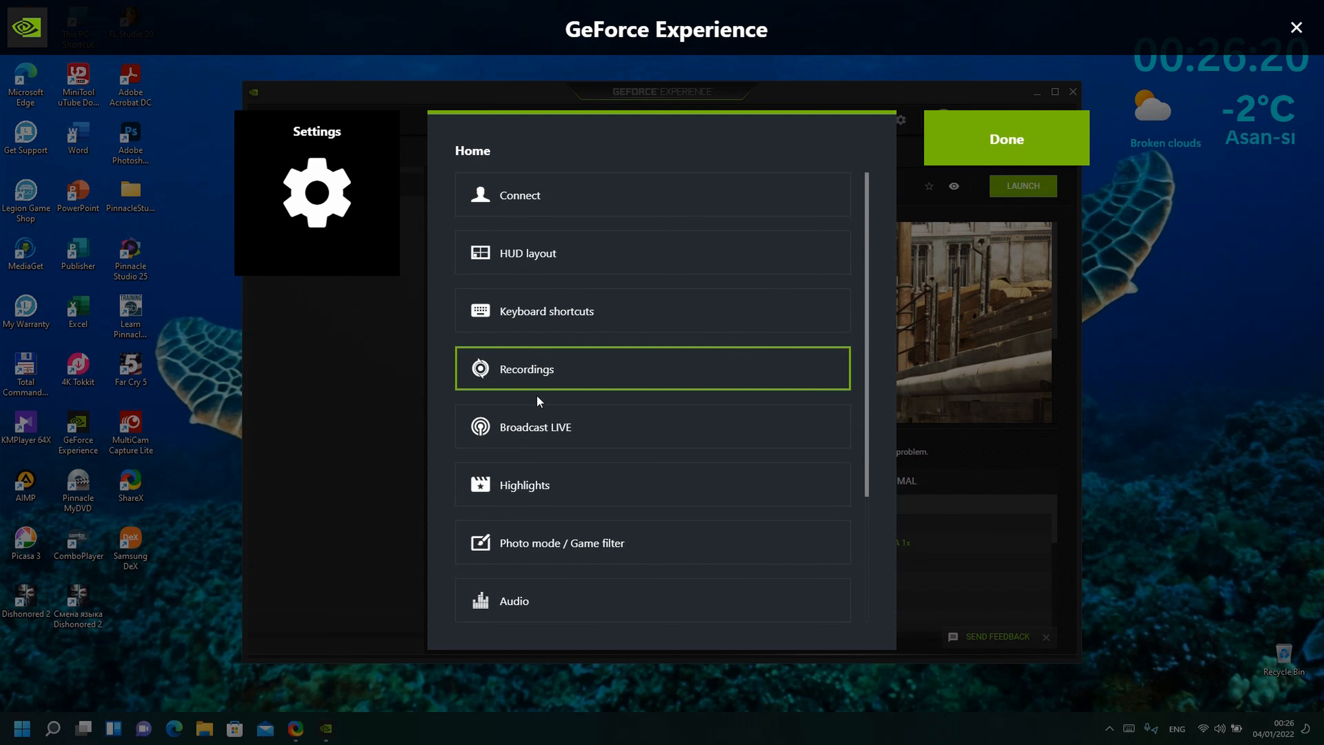
# Check the Recordings settings for the temporary files and videos storage folders.
pyautogui.click(632, 377)
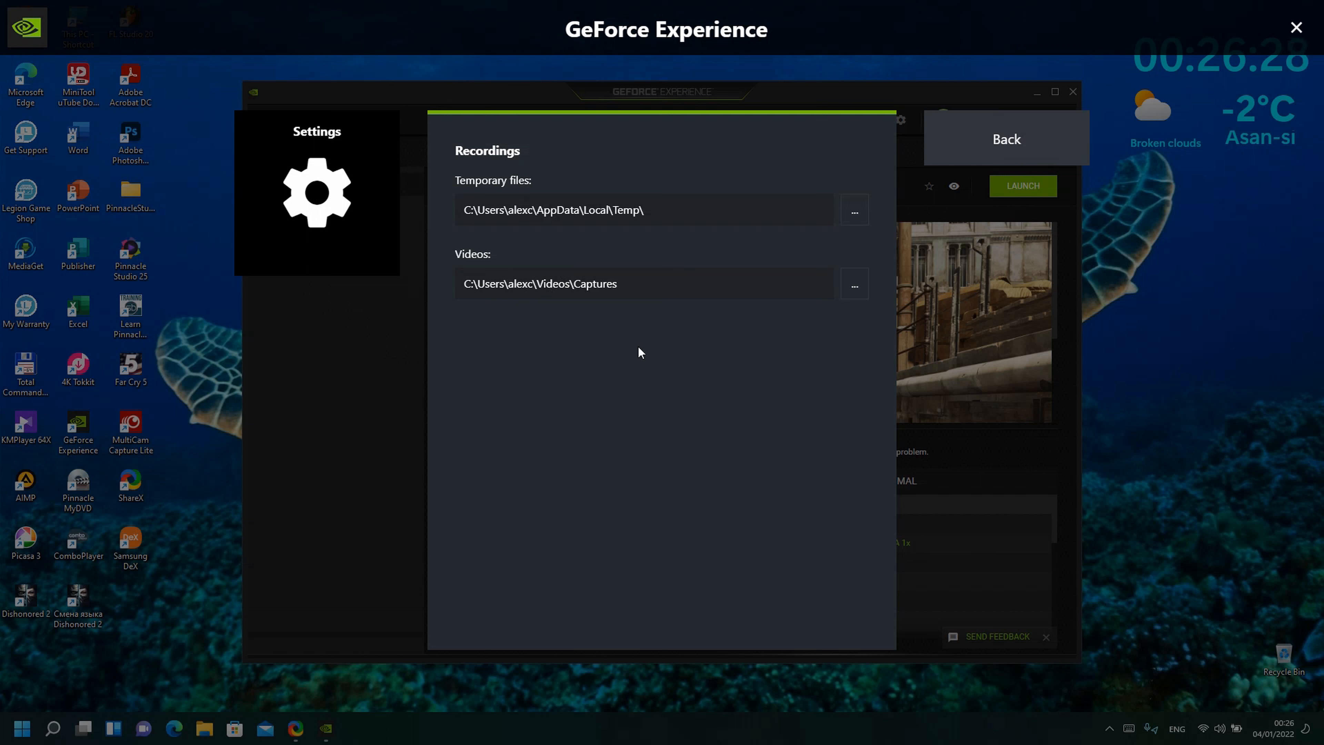
pyautogui.click(1019, 152)
# Set the Broadcast LIVE quality to Custom with 720p HD resolution and review its bit rate, overlay and ingest server options.
pyautogui.click(576, 432)
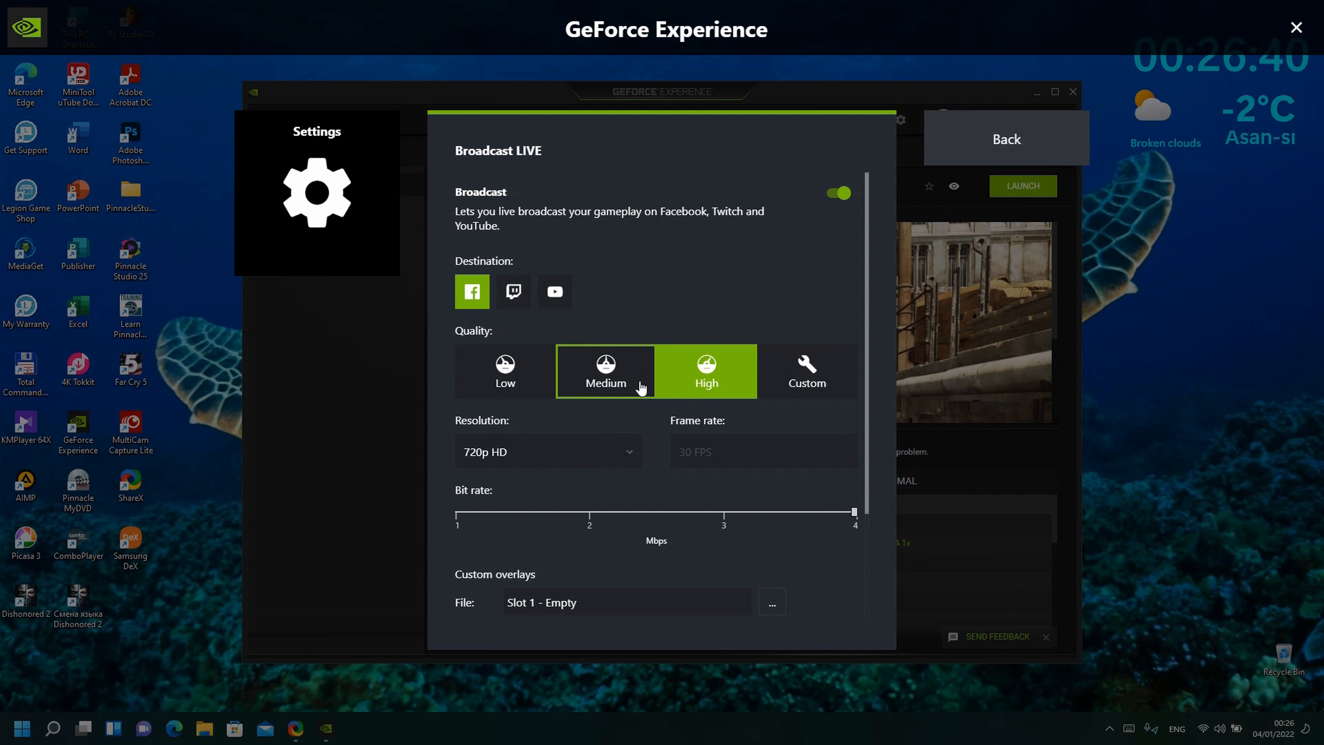
pyautogui.click(822, 381)
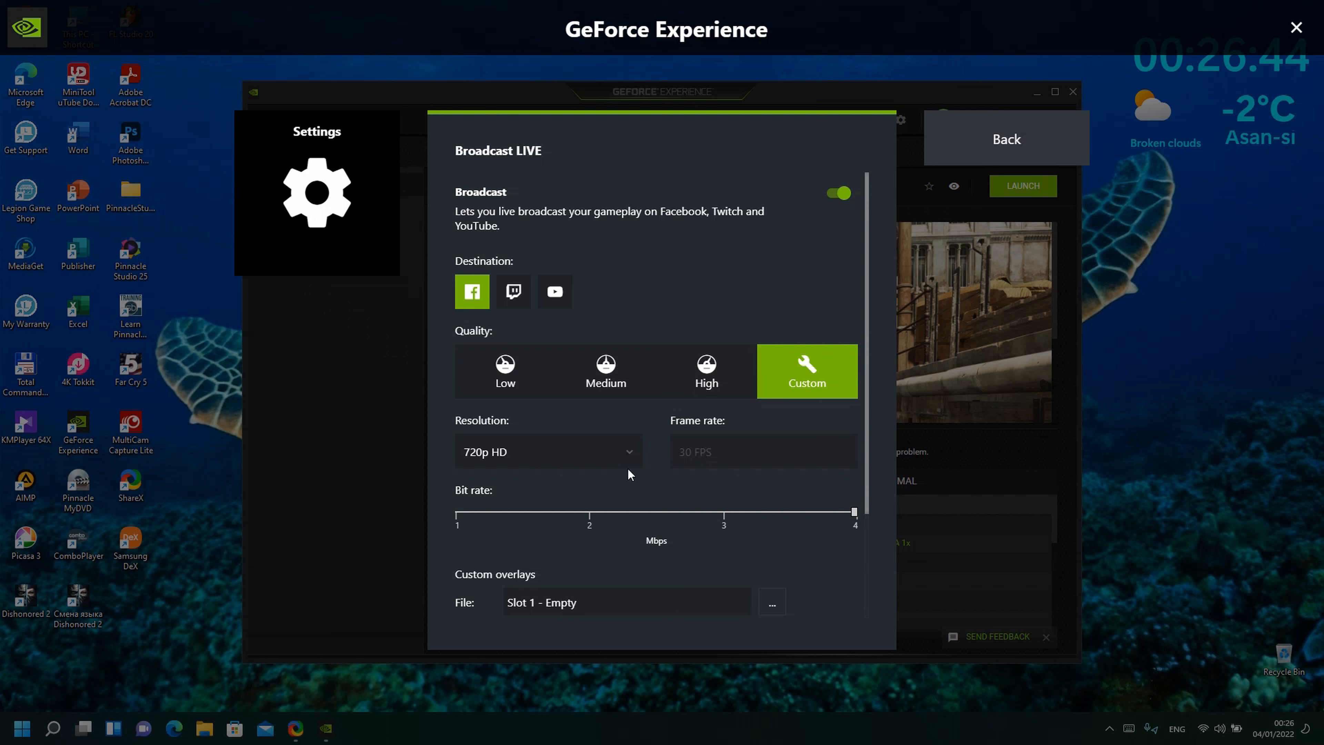
pyautogui.click(594, 461)
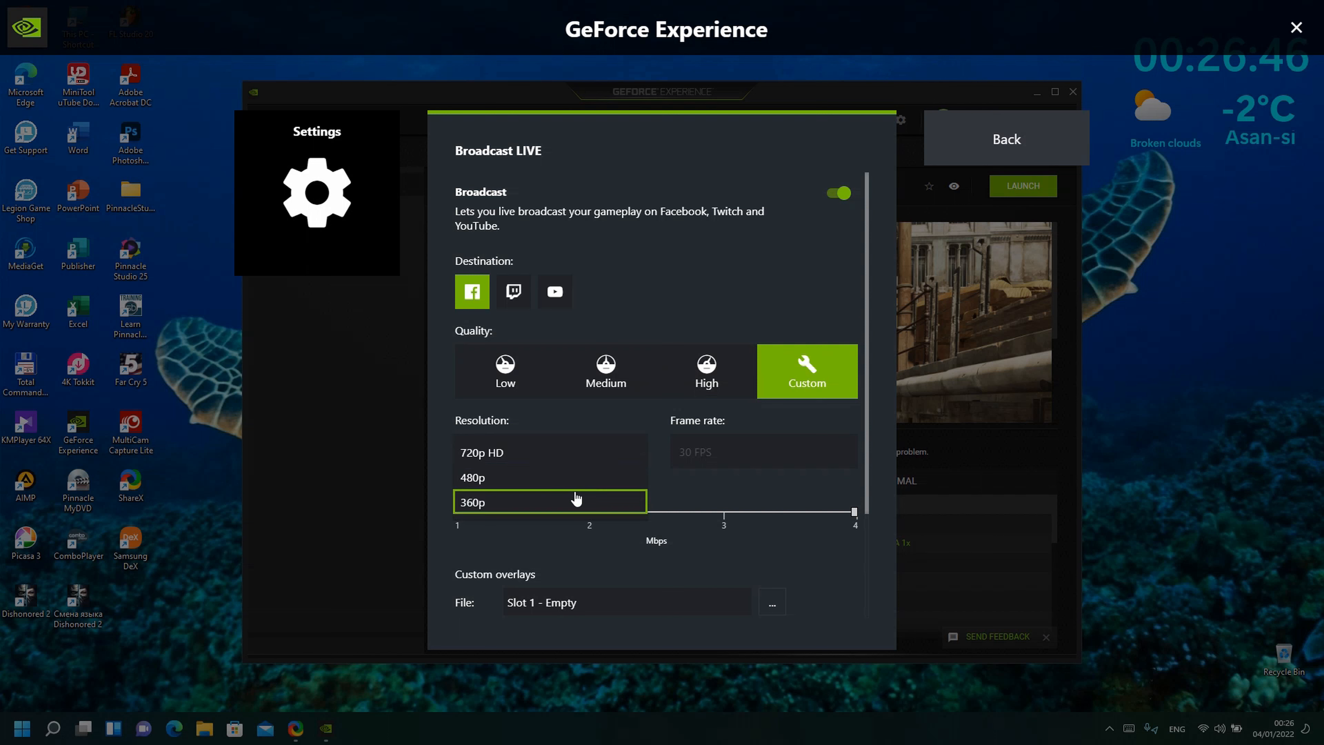
pyautogui.click(474, 449)
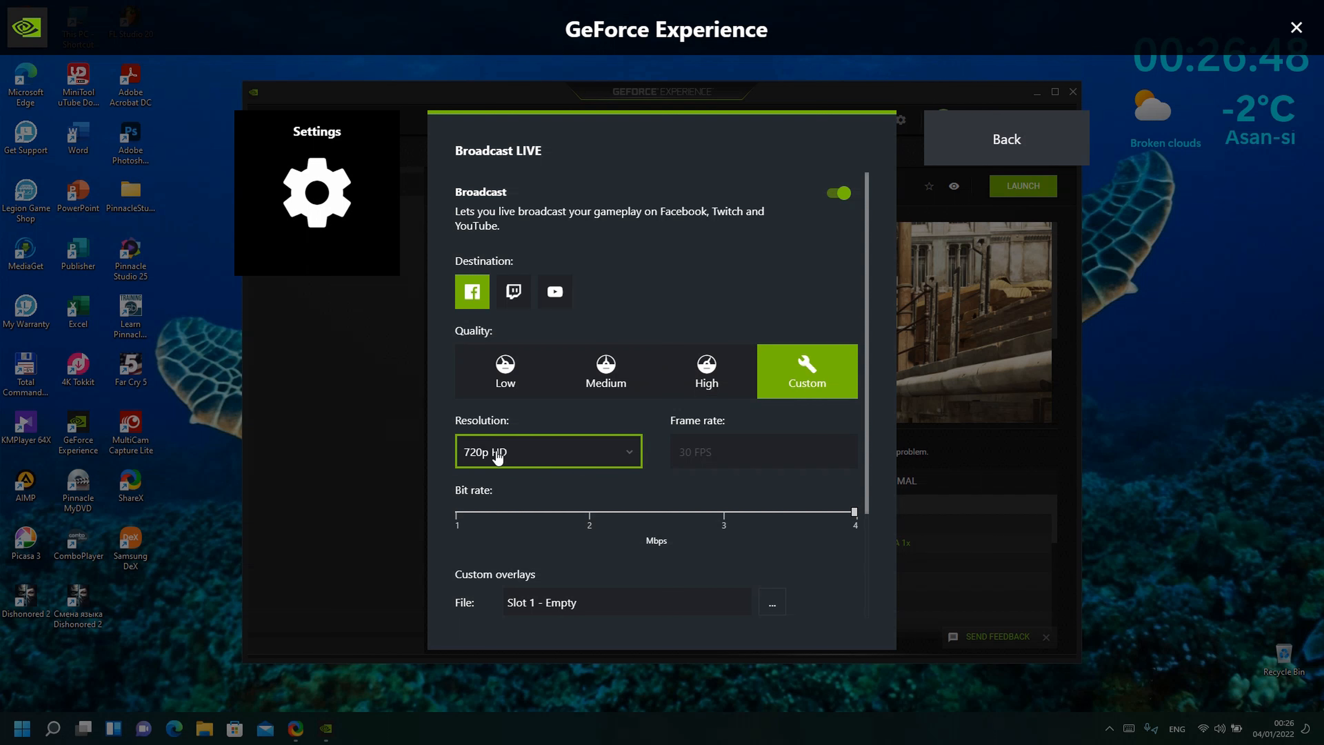
pyautogui.click(477, 462)
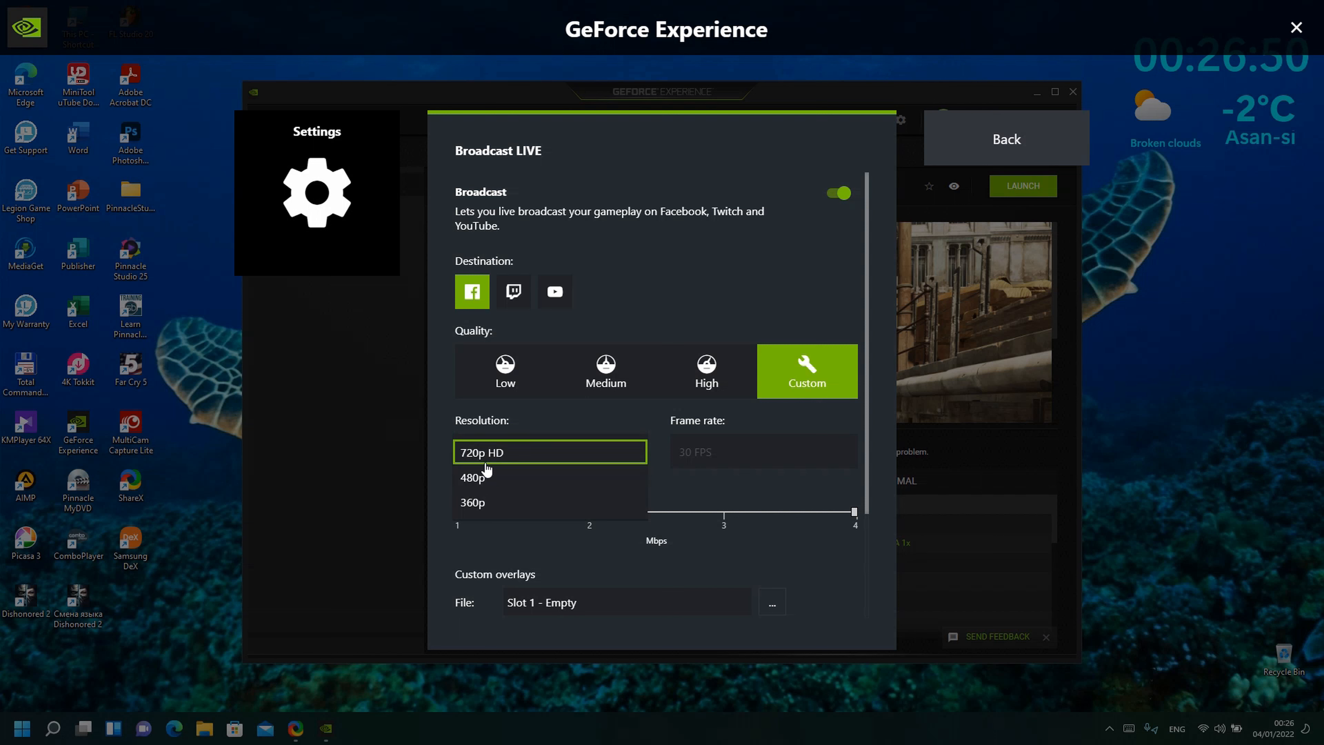
pyautogui.click(689, 421)
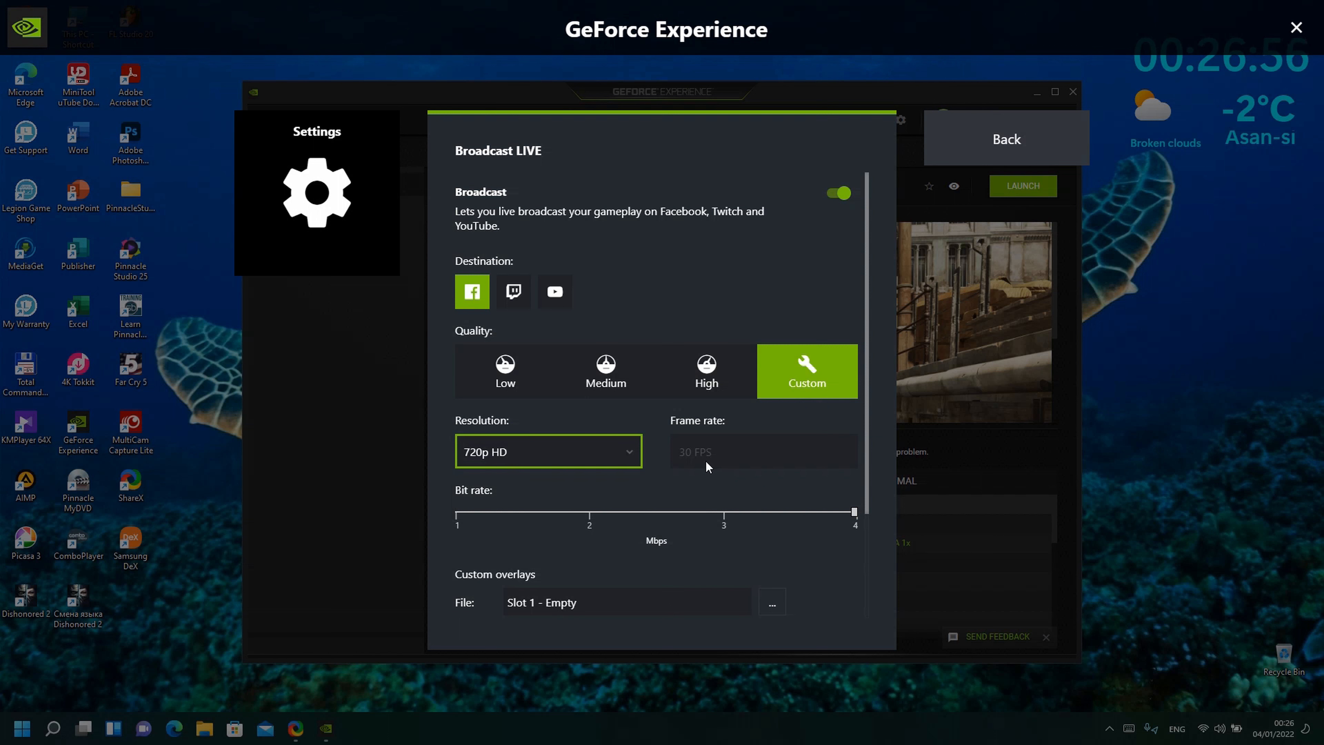
pyautogui.scroll(-3, 666, 465)
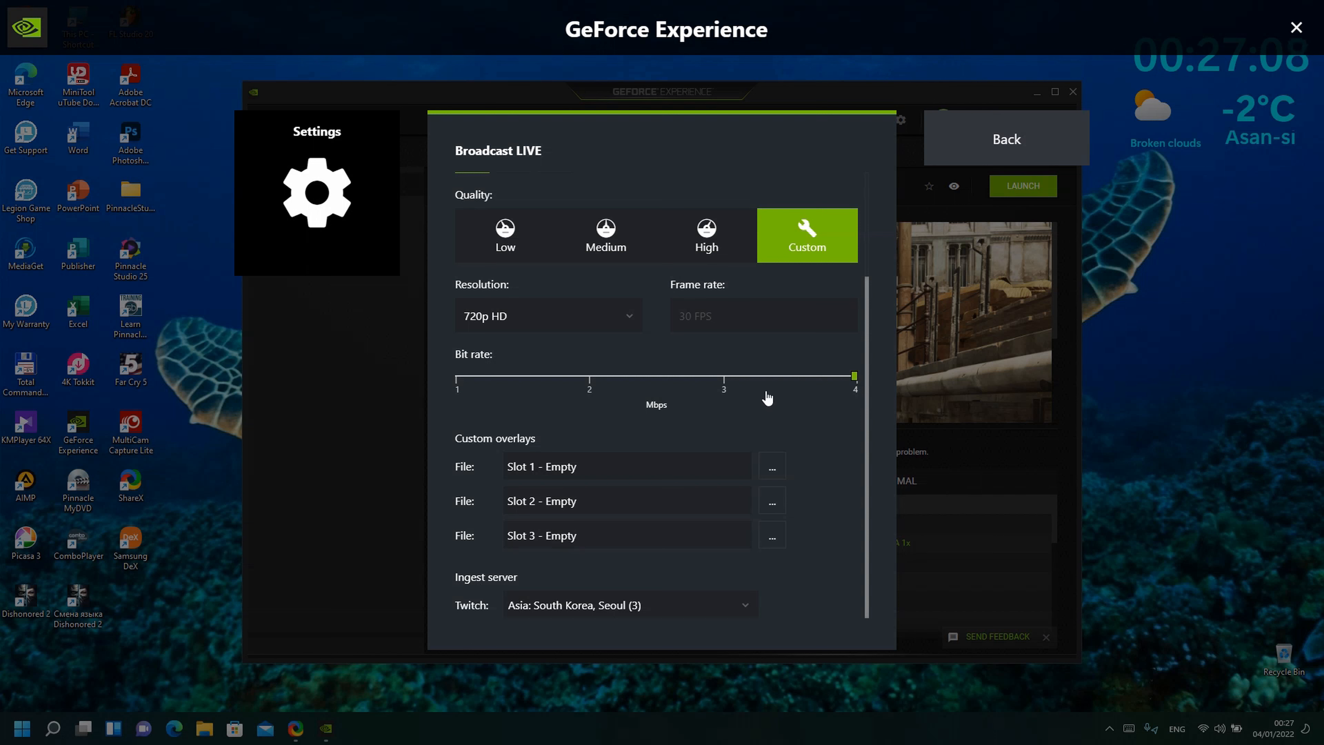
pyautogui.click(1012, 152)
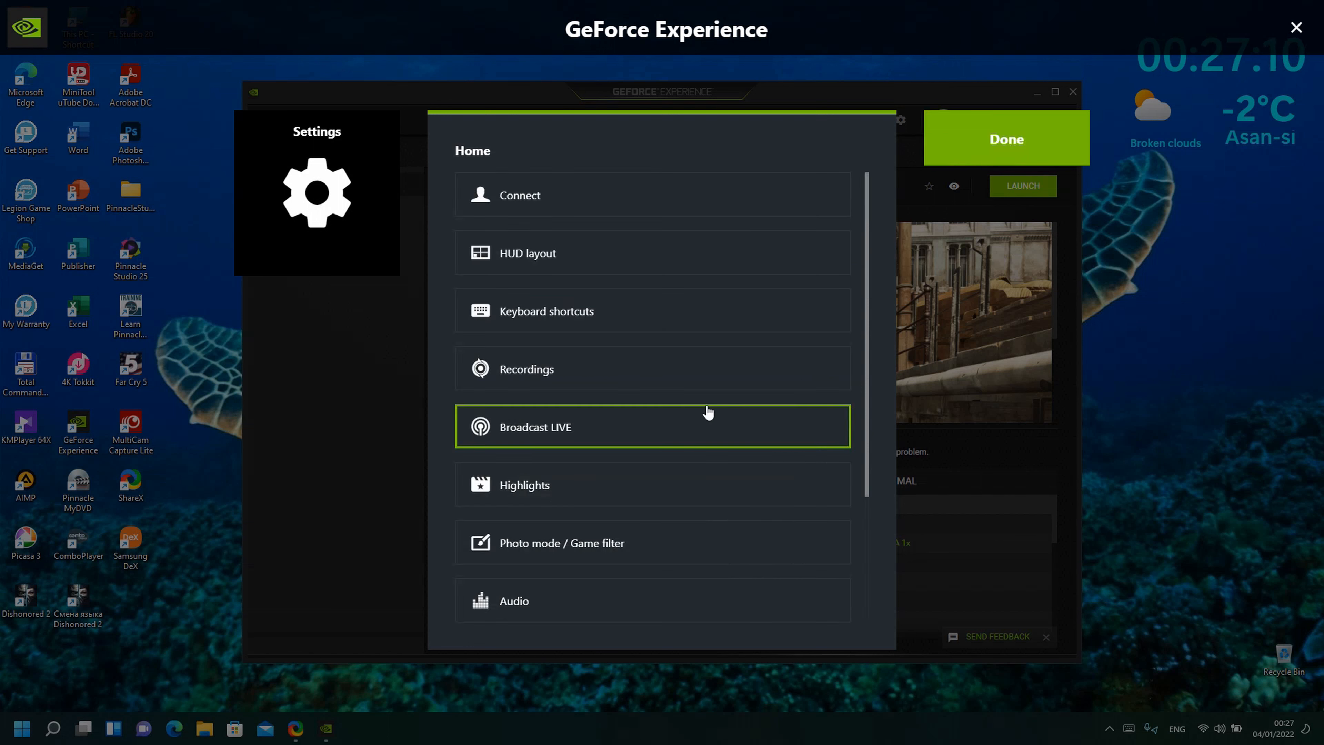
# Review the Highlights capture and storage settings and the Photo mode / Game filter setting.
pyautogui.click(580, 496)
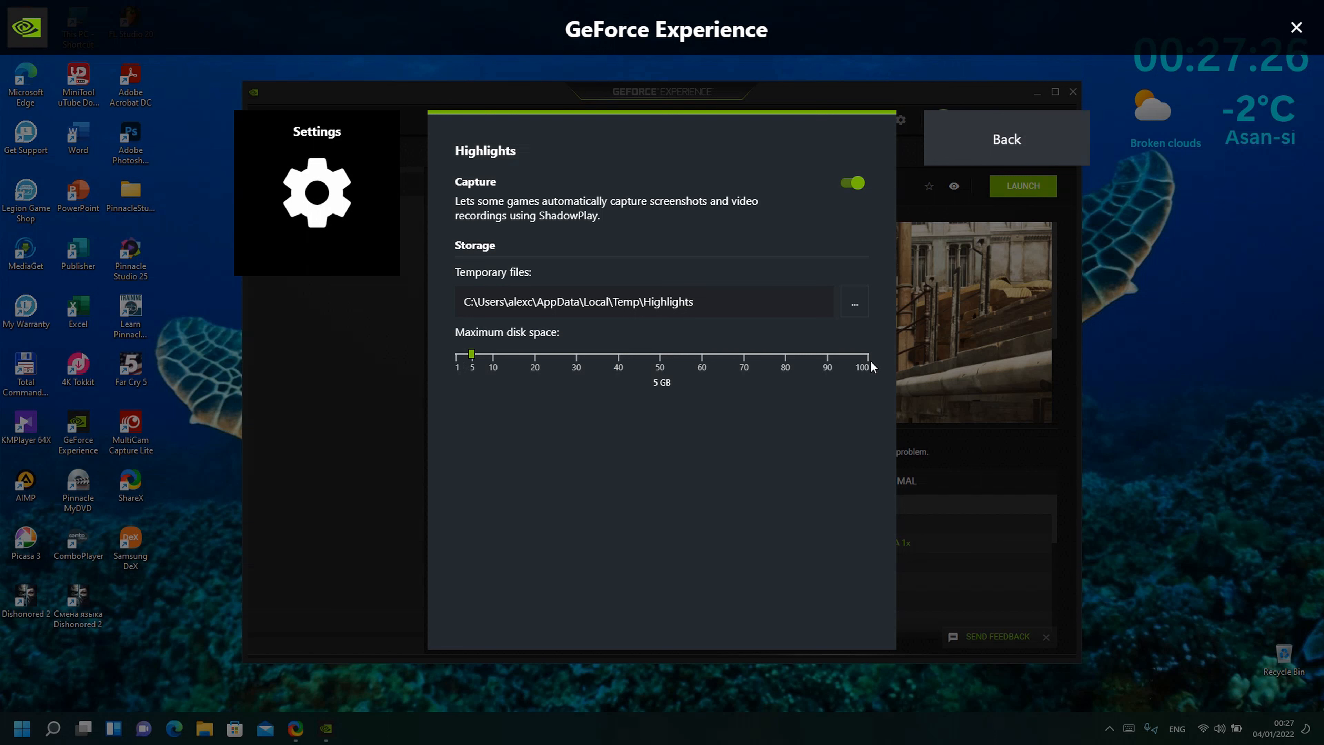
pyautogui.click(1052, 151)
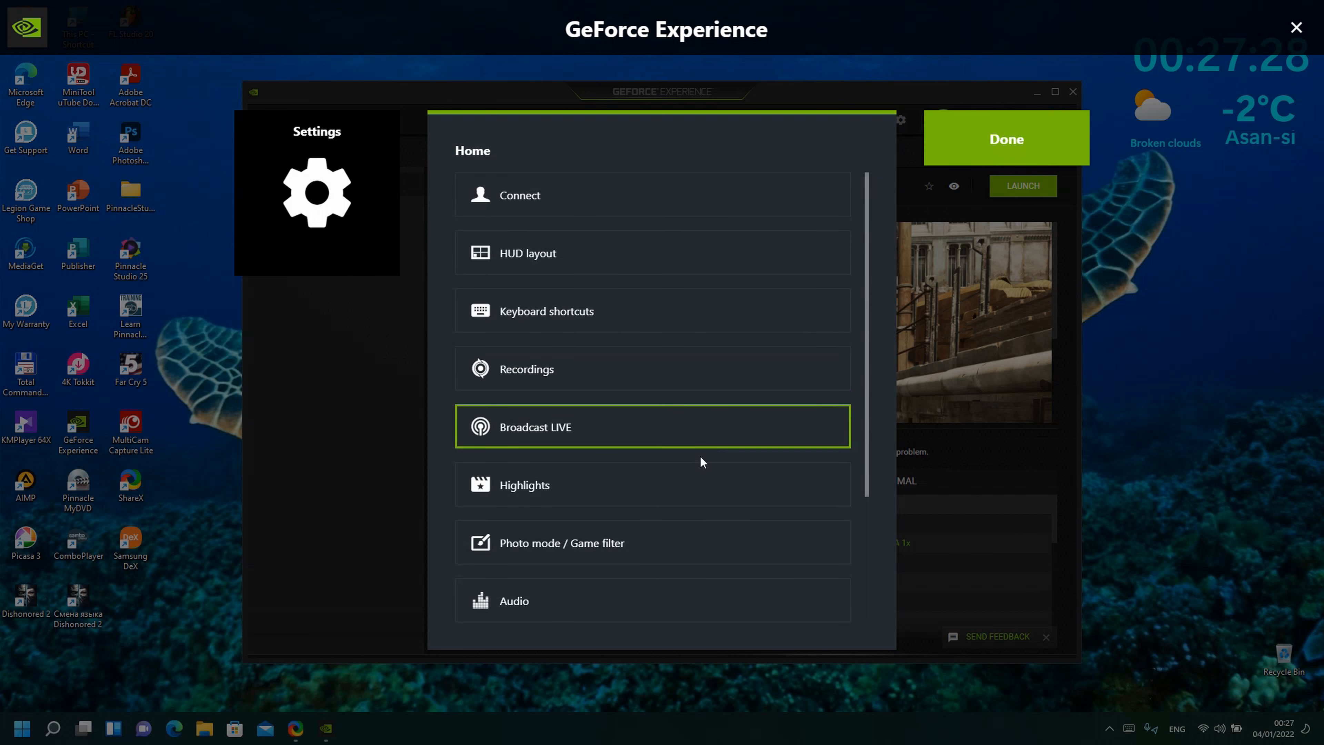
pyautogui.scroll(-3, 615, 513)
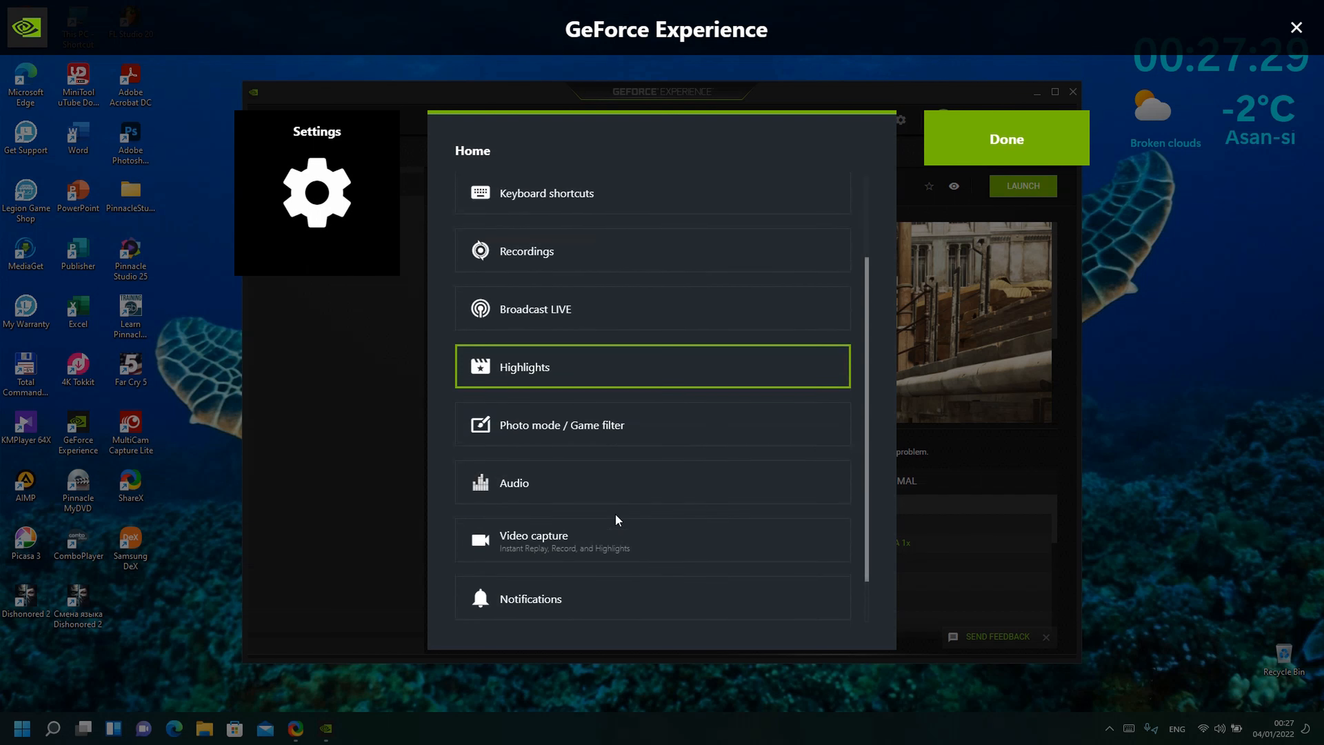
pyautogui.click(589, 417)
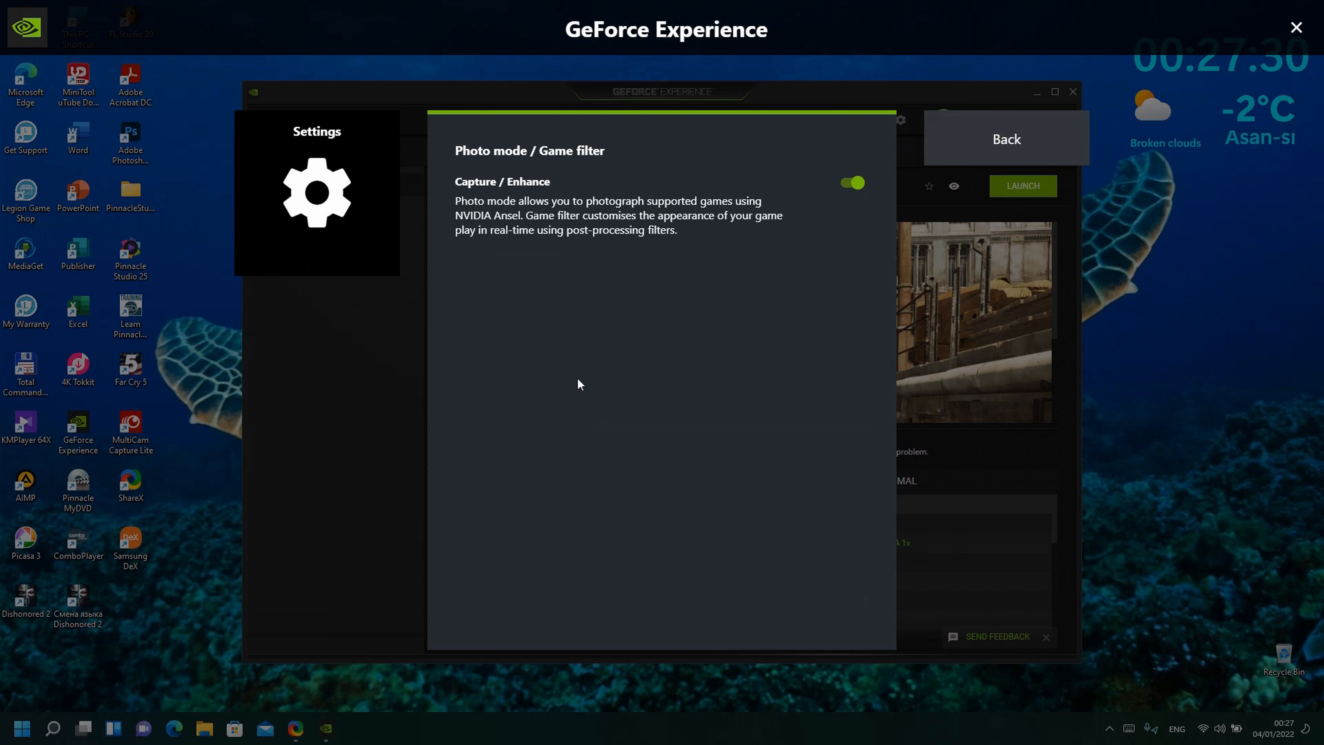
pyautogui.click(1009, 141)
# Review the Audio settings for system sounds, microphone and audio tracks.
pyautogui.scroll(-2, 584, 450)
pyautogui.scroll(-1, 587, 448)
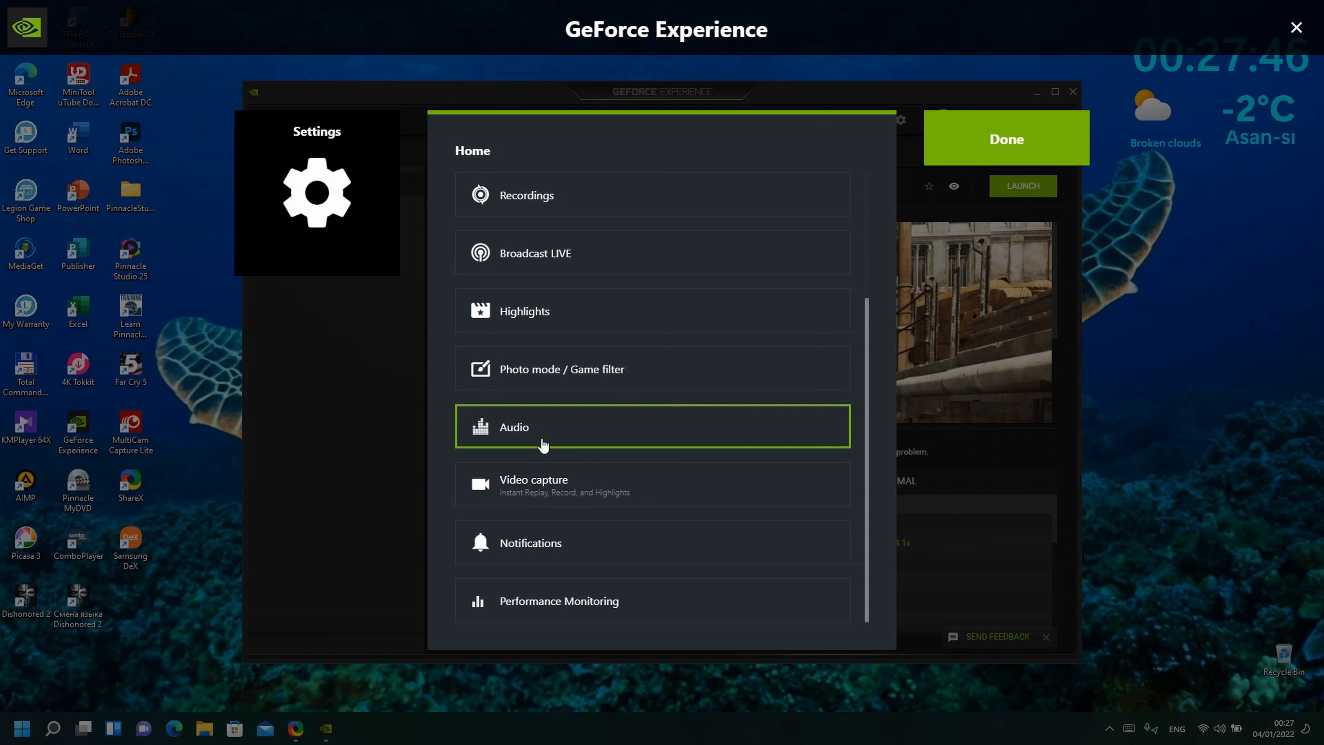
pyautogui.click(611, 438)
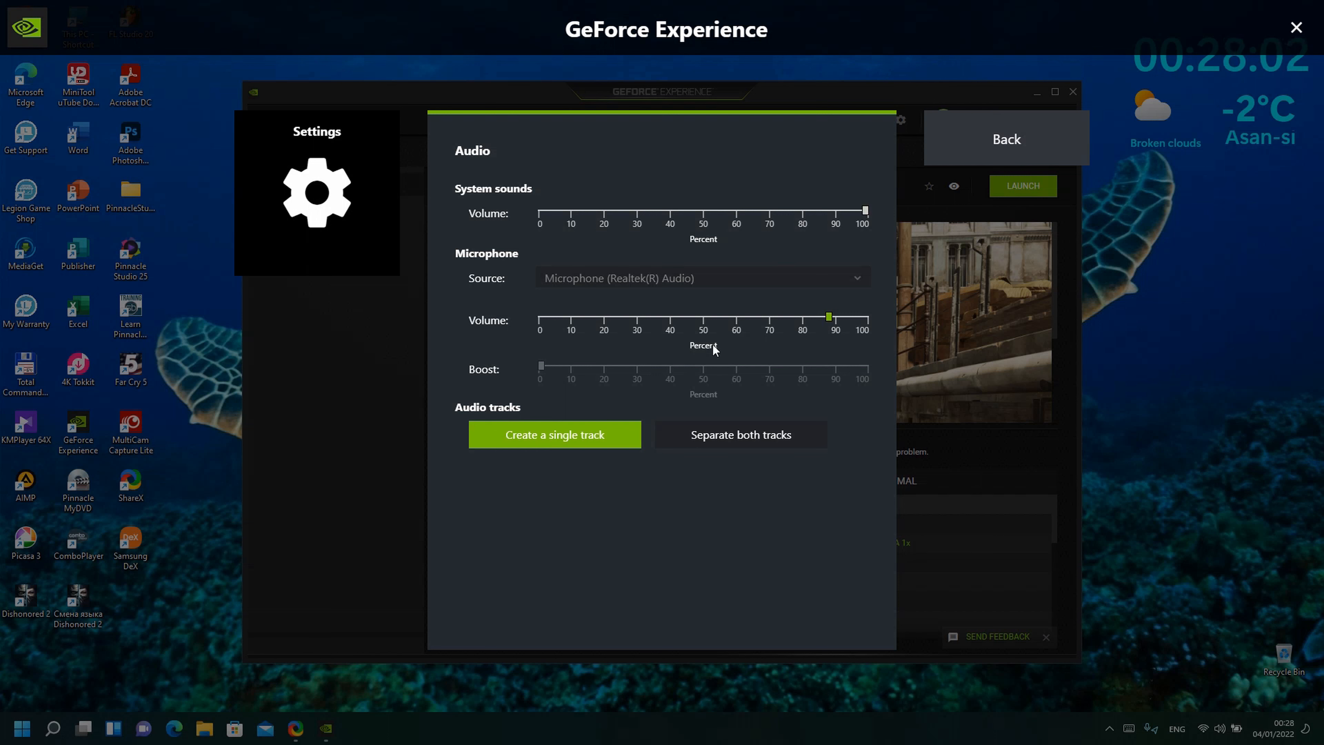
pyautogui.click(992, 144)
# Review the Video capture settings, including the available resolution and frame rate options, without changing them.
pyautogui.scroll(-3, 678, 487)
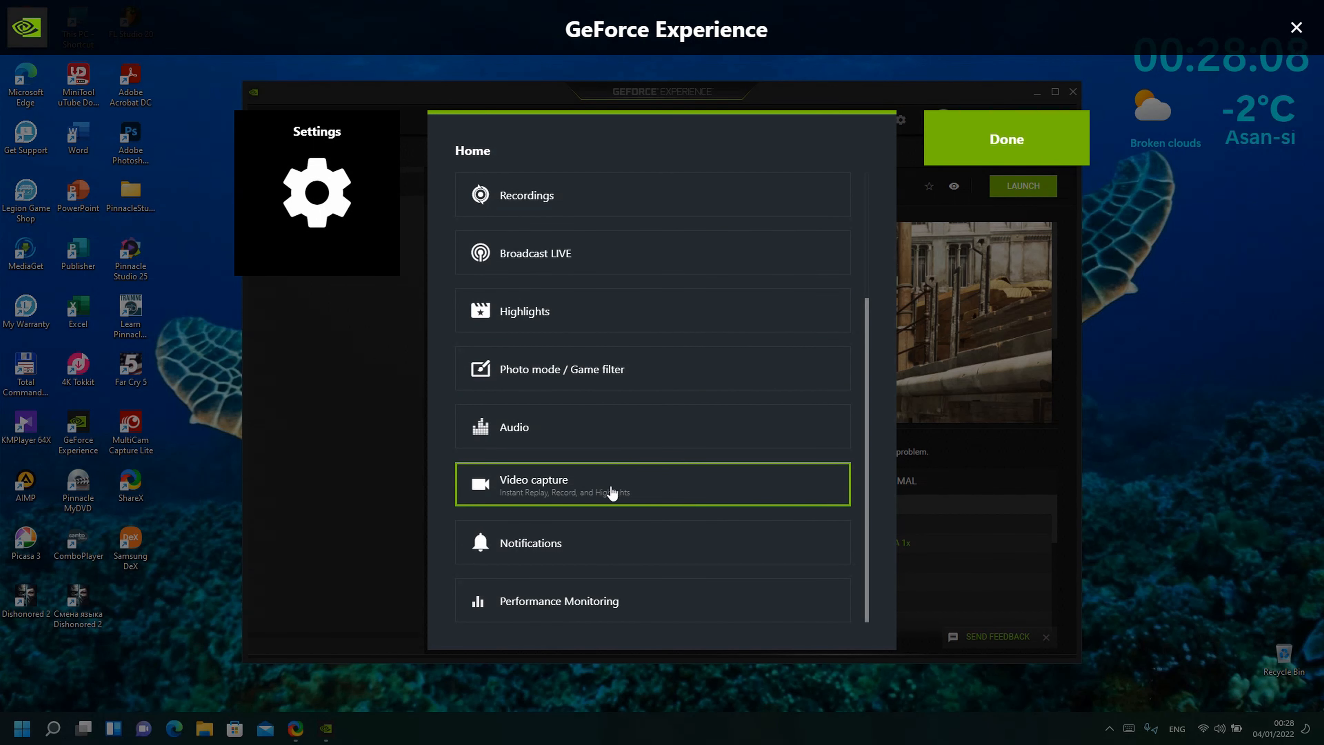
pyautogui.click(655, 493)
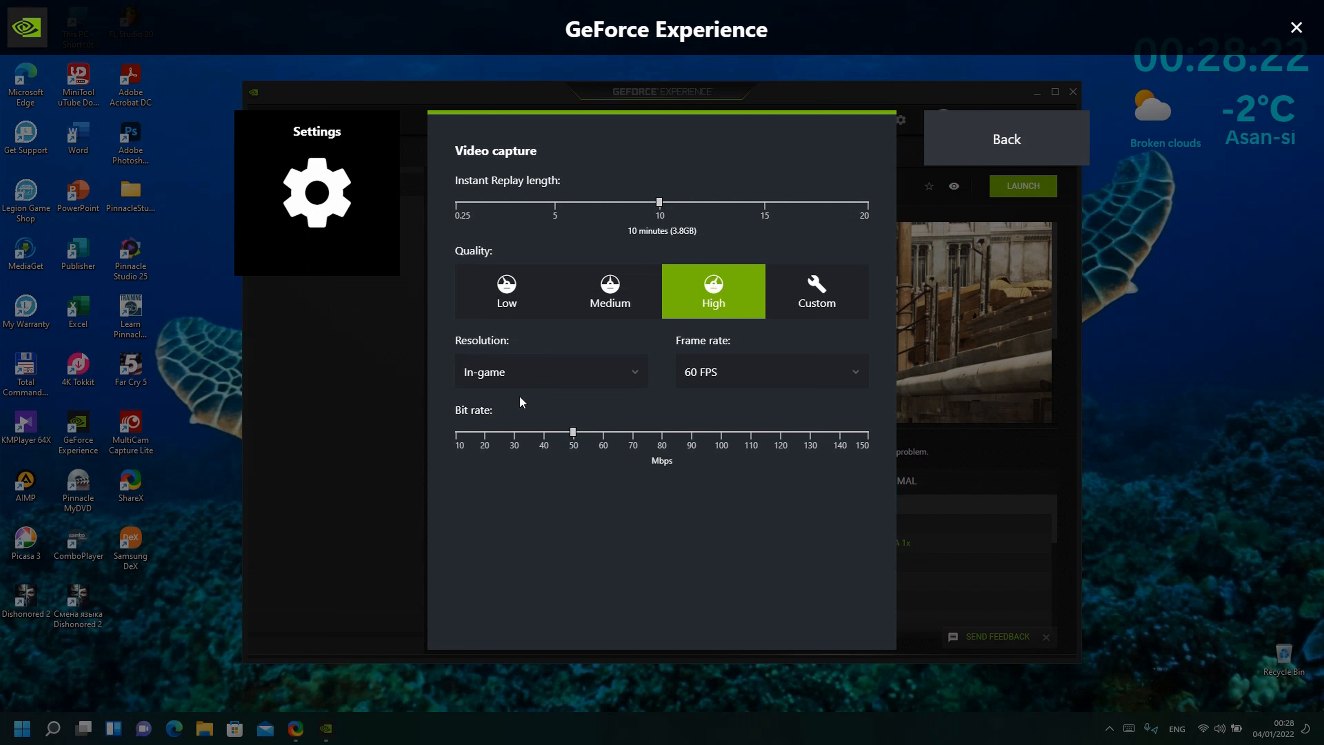
pyautogui.click(641, 384)
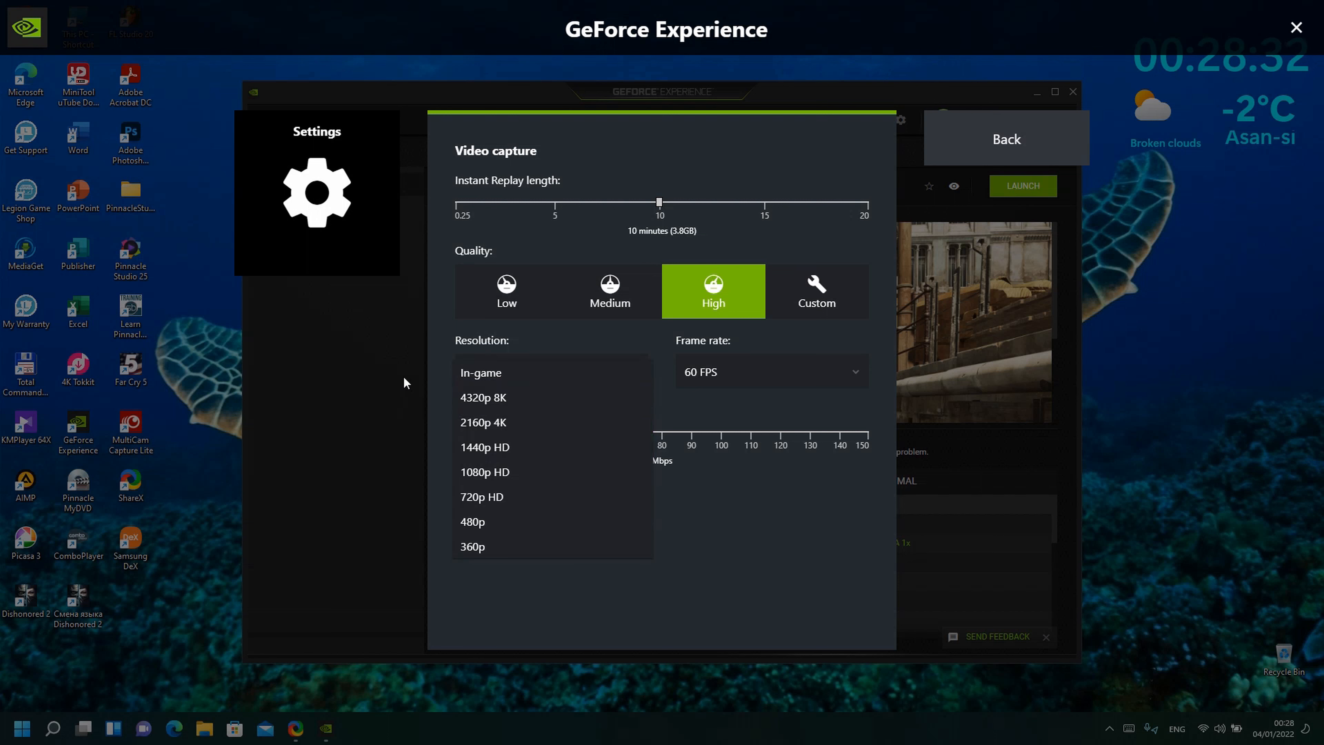
pyautogui.click(746, 409)
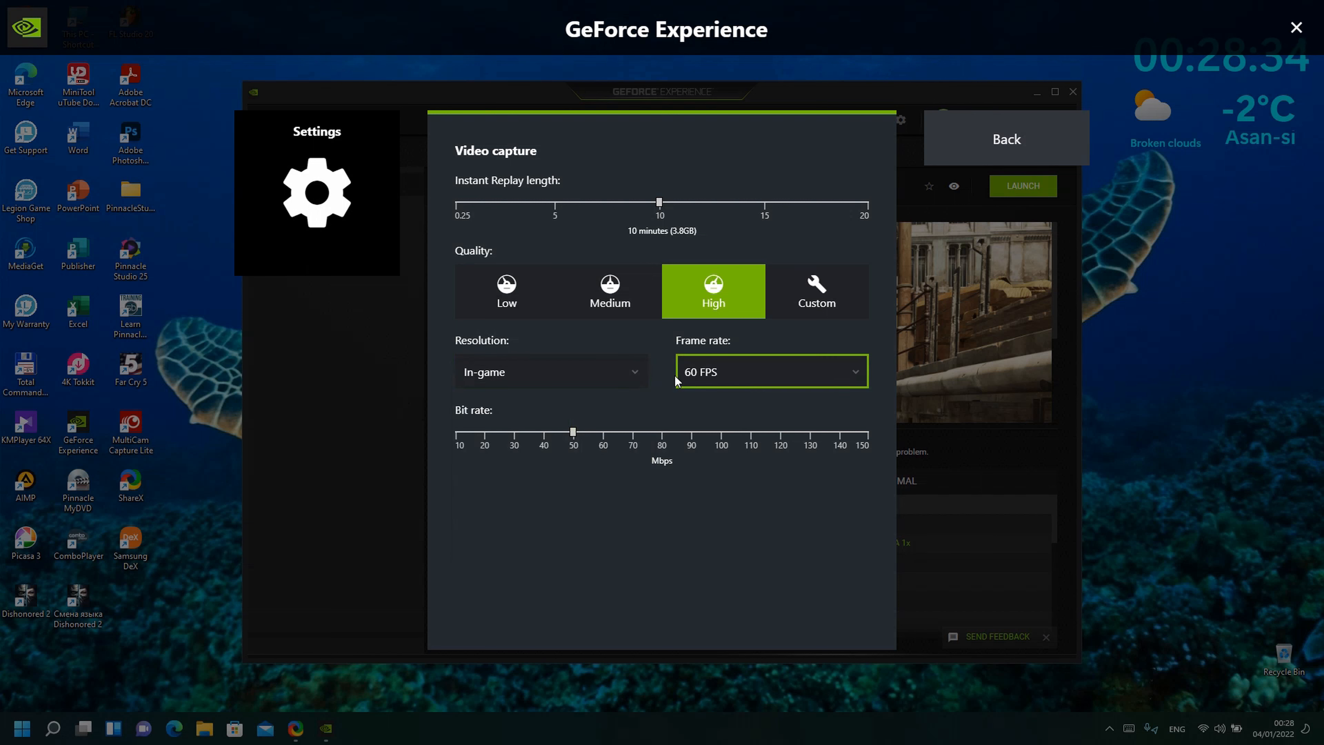
pyautogui.click(772, 379)
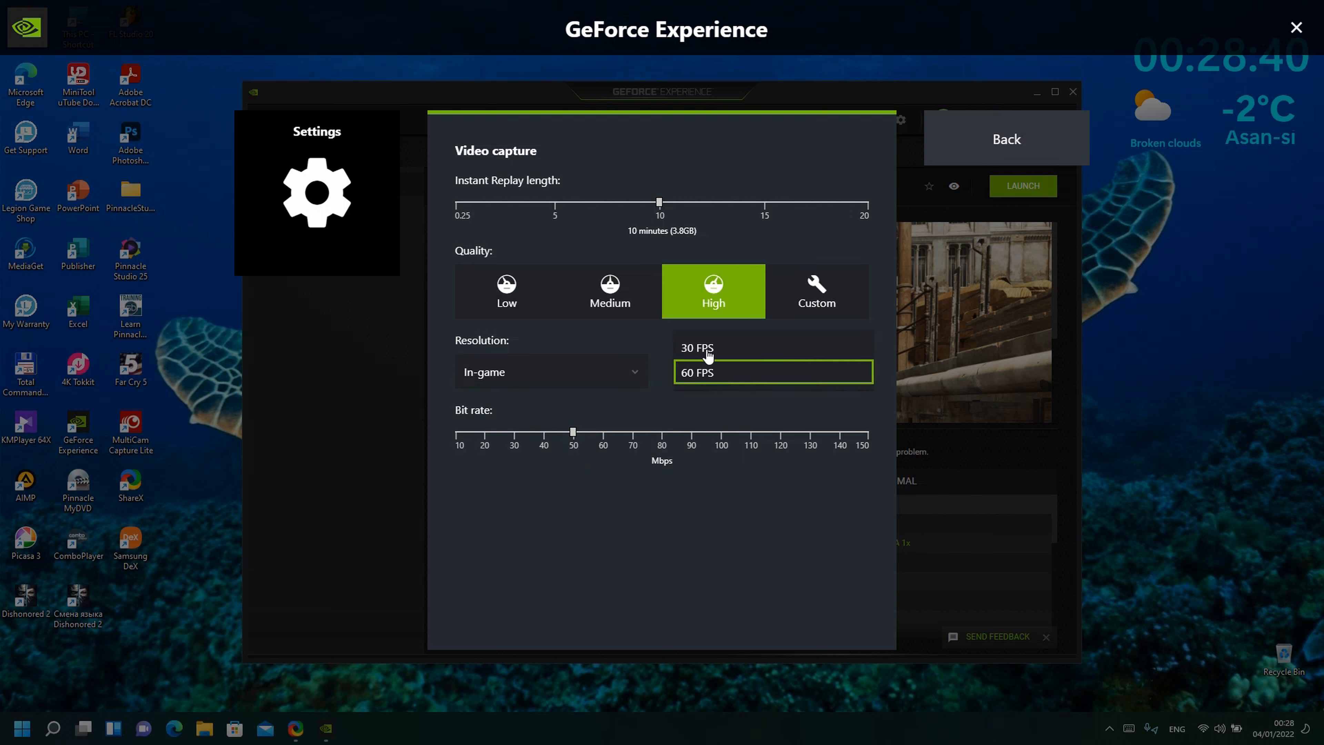
pyautogui.click(728, 415)
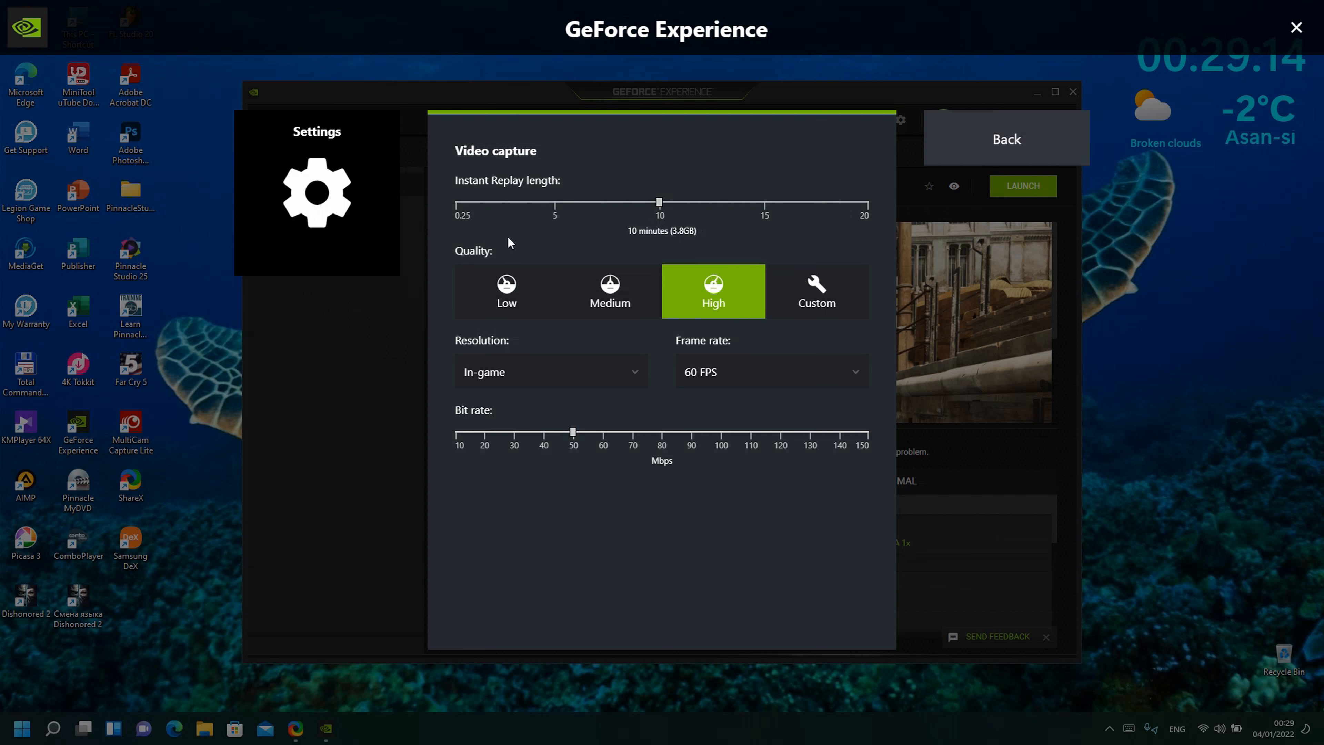
pyautogui.click(985, 151)
# Review the Notifications settings from the General section through to the Highlights and HDR options.
pyautogui.scroll(-3, 678, 448)
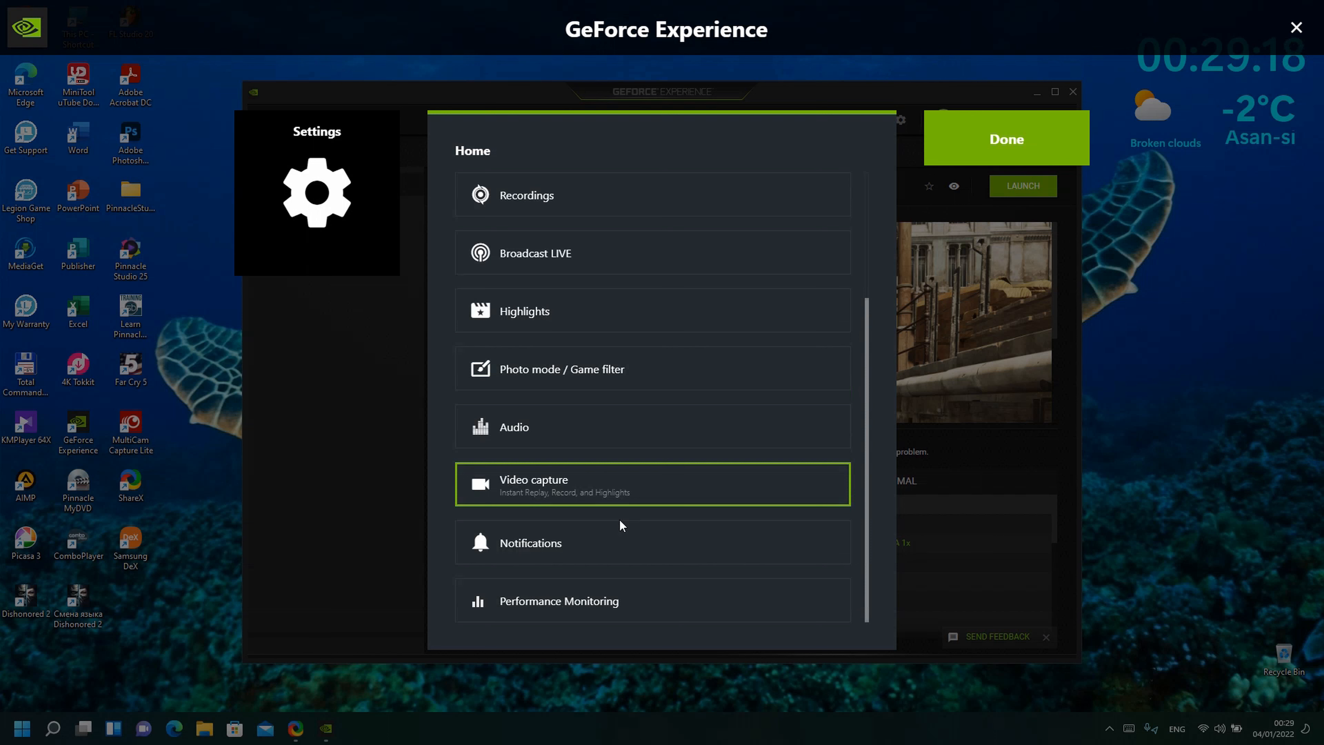
pyautogui.click(548, 557)
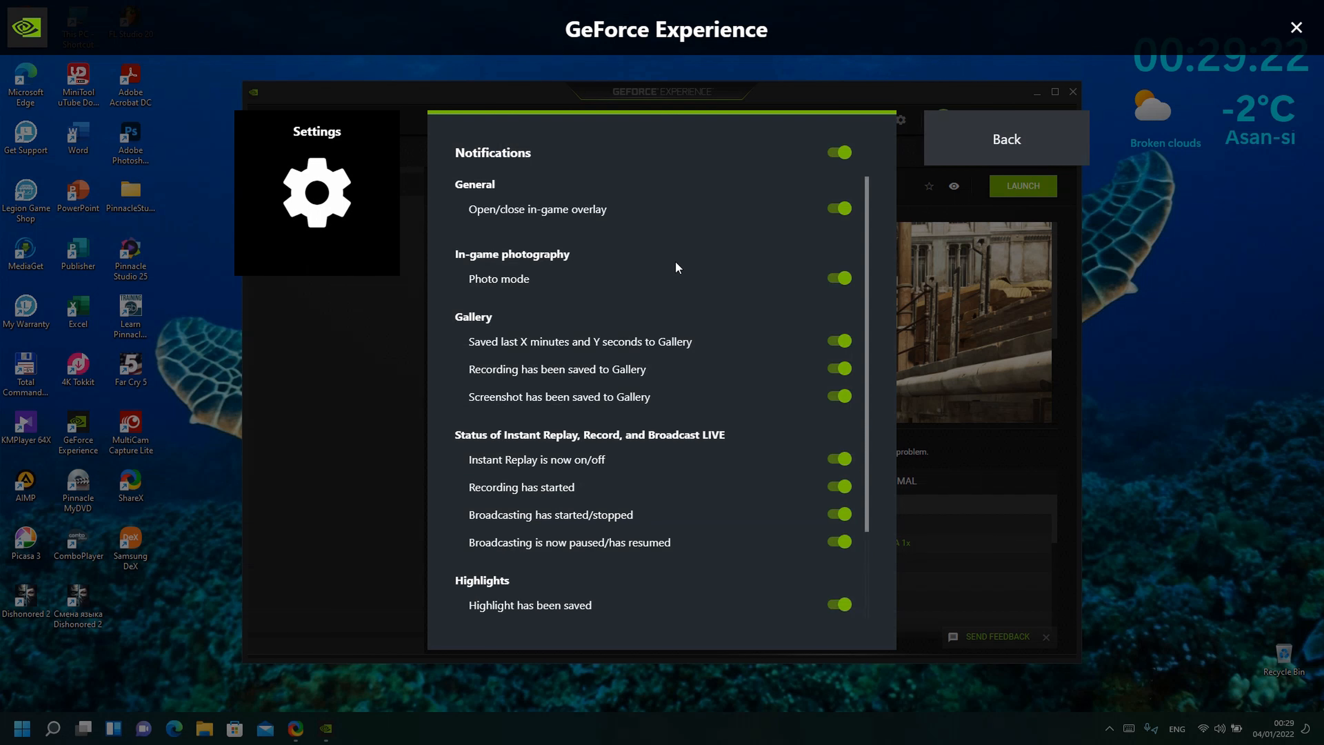
pyautogui.scroll(-3, 776, 362)
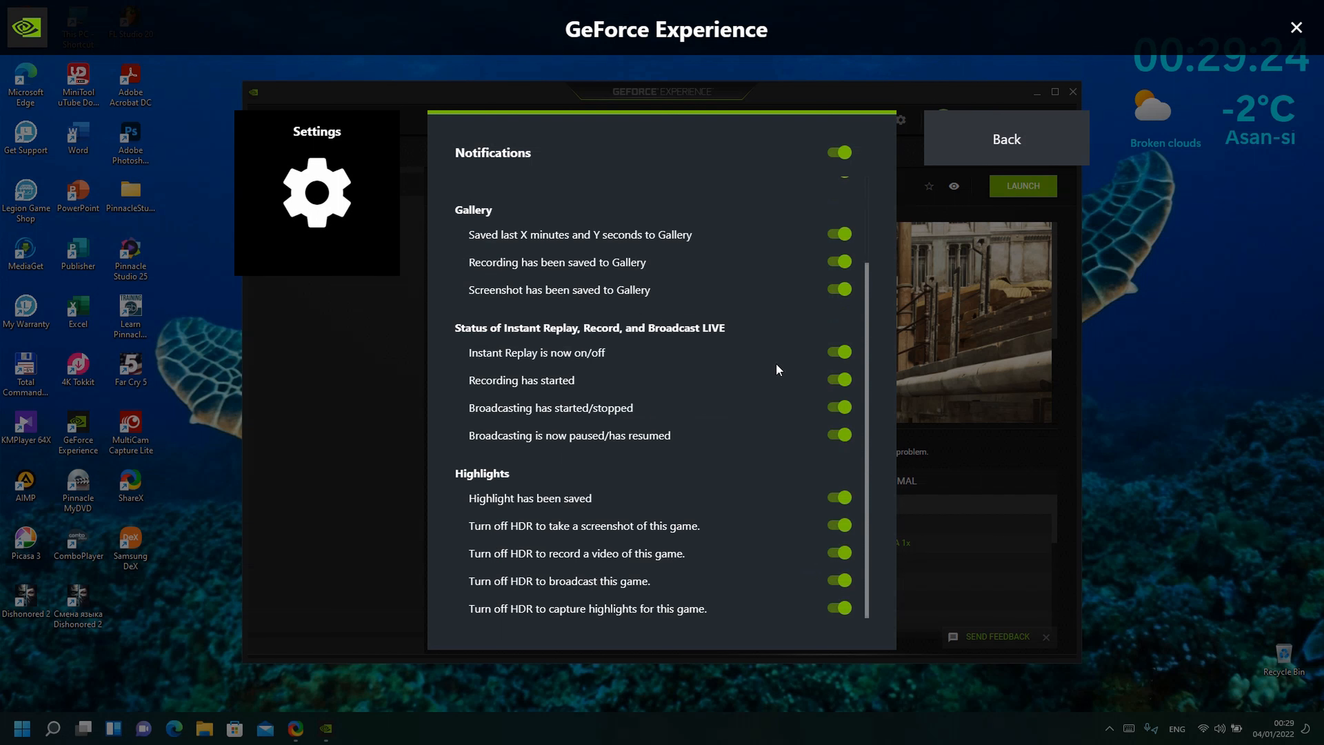
pyautogui.scroll(3, 660, 373)
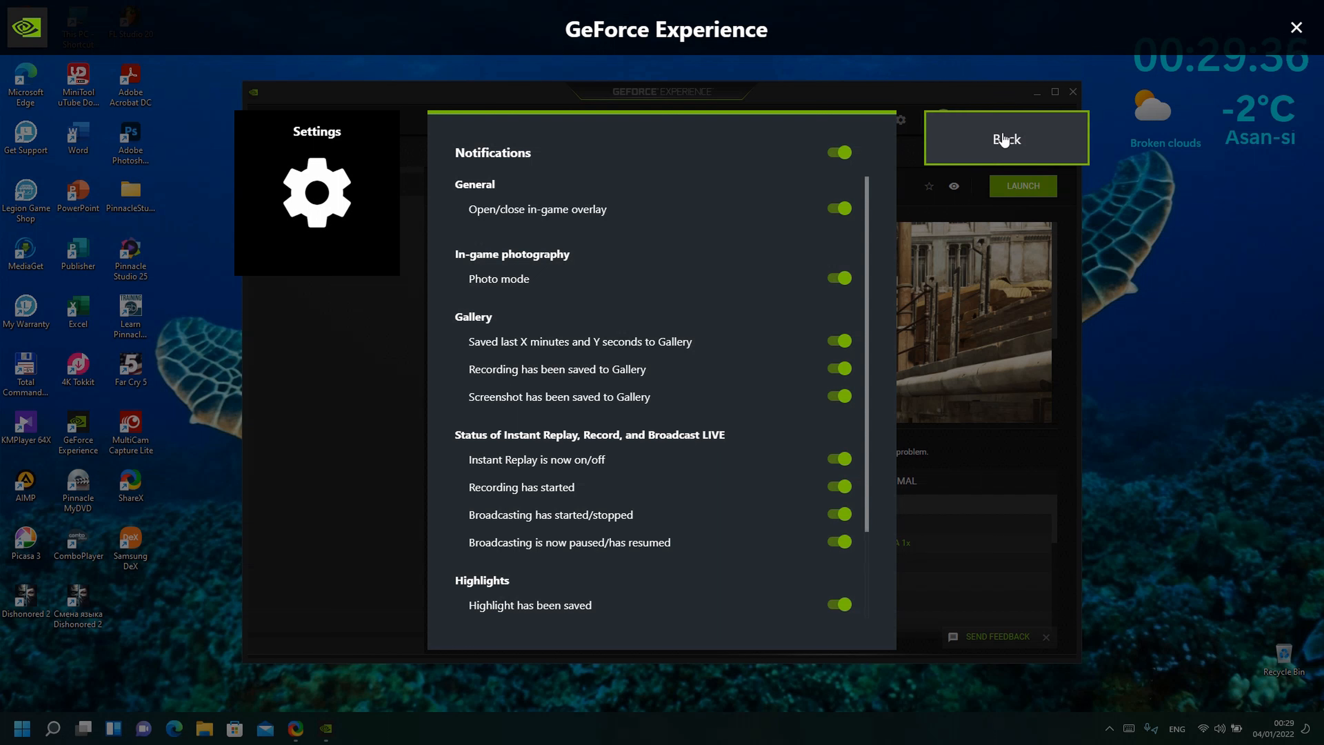
pyautogui.click(987, 158)
# Review the Performance Monitoring settings for latency samples and the log file location.
pyautogui.scroll(-3, 612, 543)
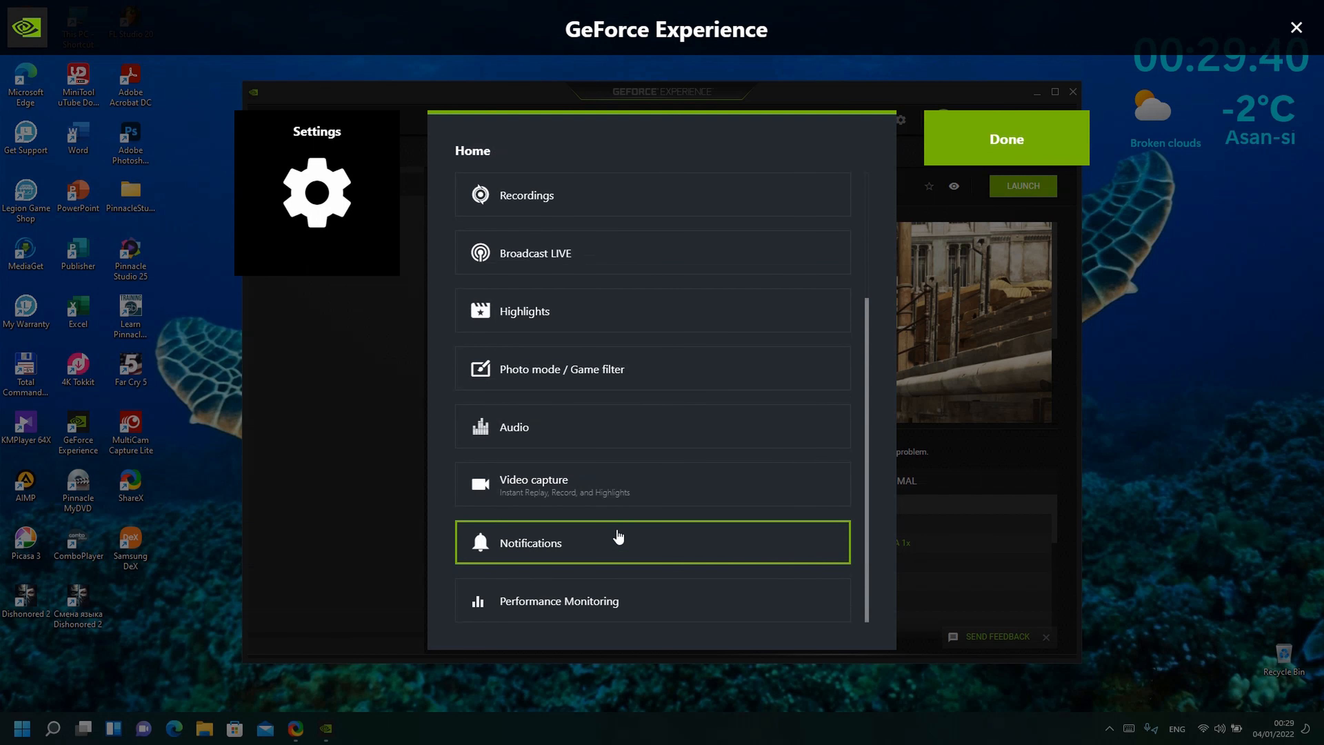
pyautogui.click(601, 607)
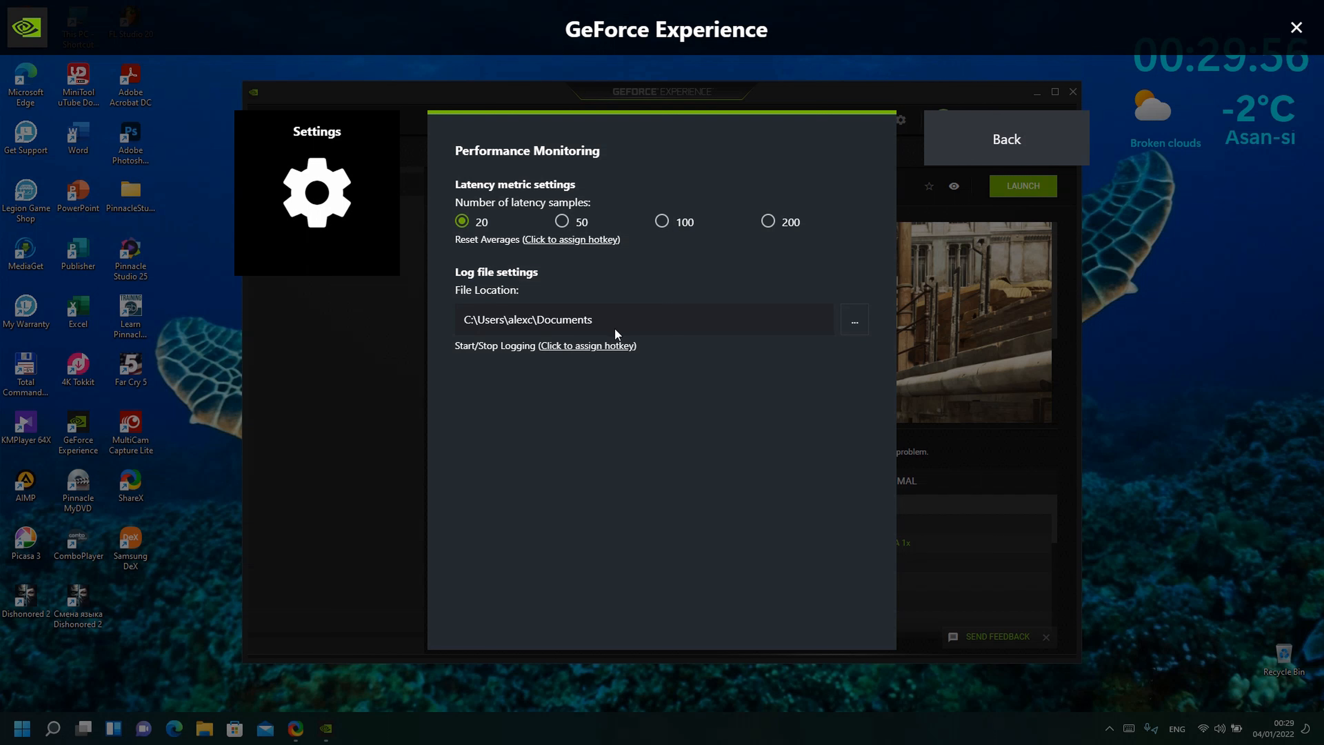
pyautogui.click(1014, 152)
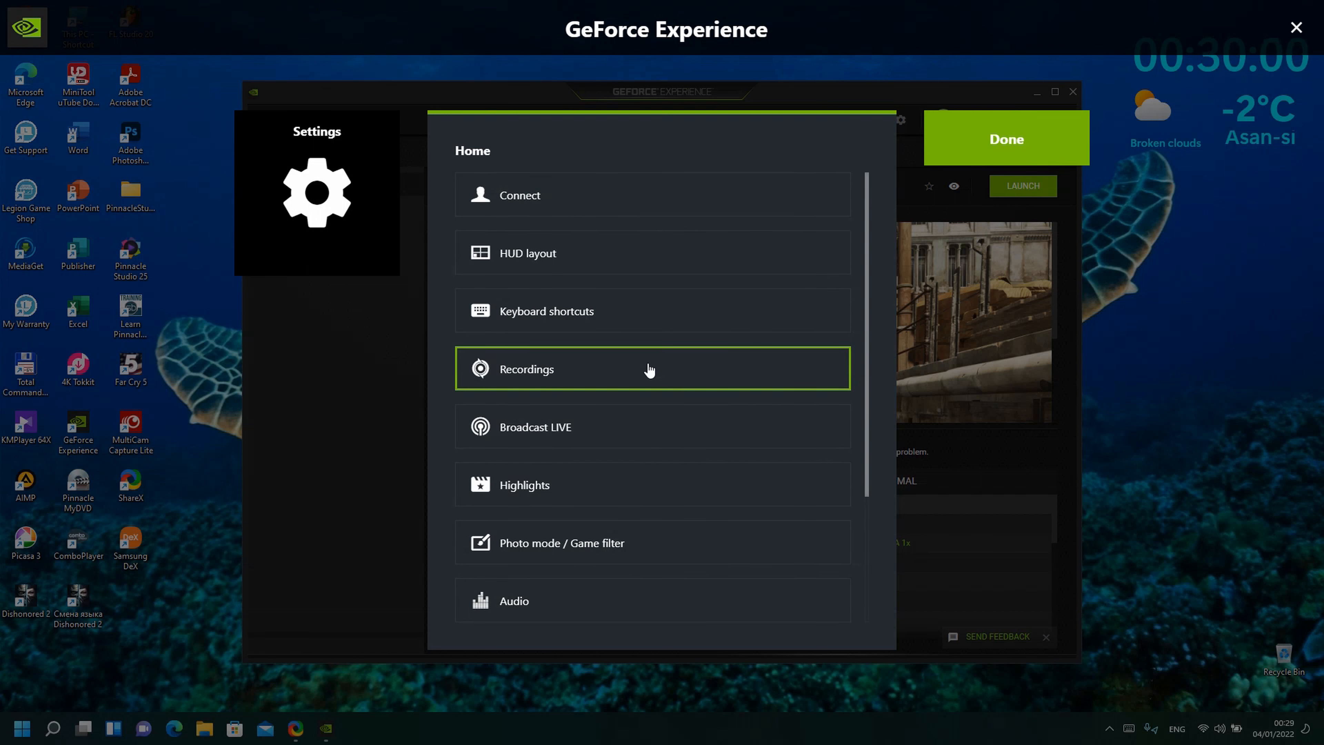
# Finish with the overlay settings and close both the in-game overlay and the GeForce Experience window.
pyautogui.scroll(-3, 649, 370)
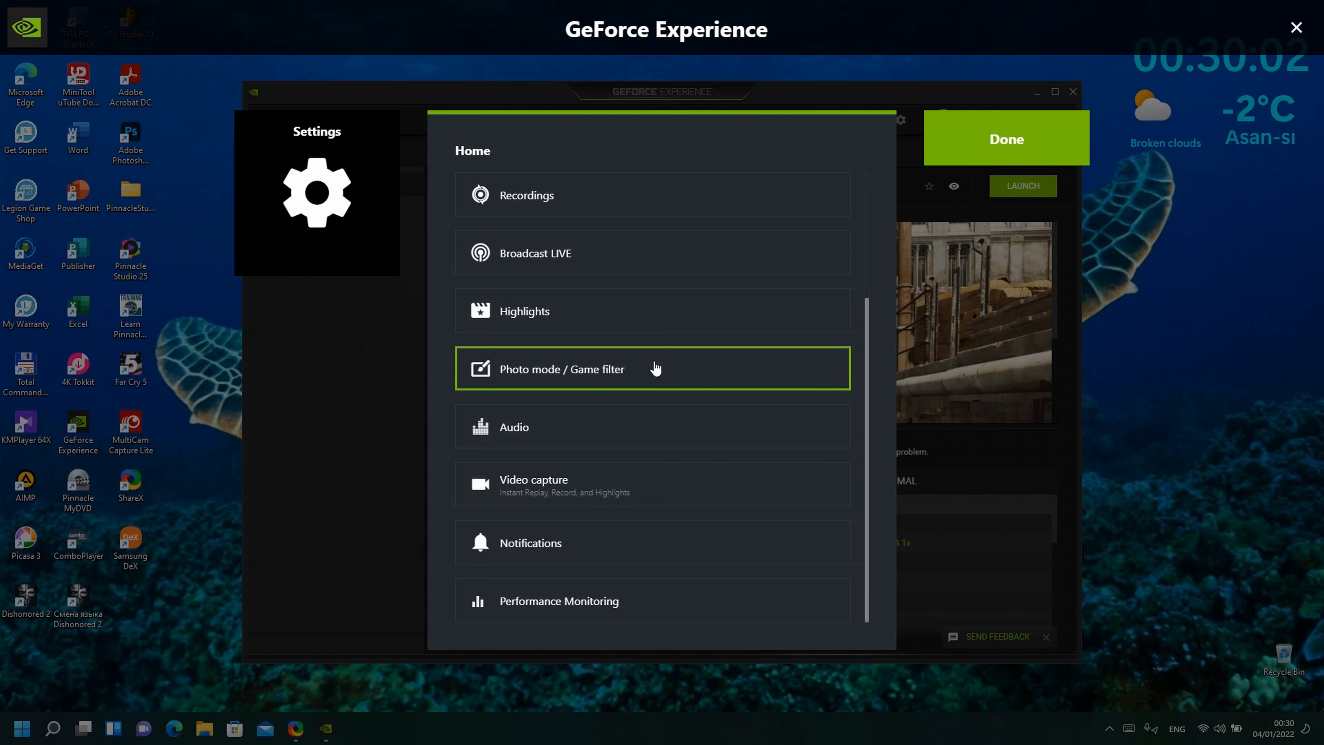
pyautogui.scroll(1, 829, 302)
pyautogui.scroll(2, 756, 235)
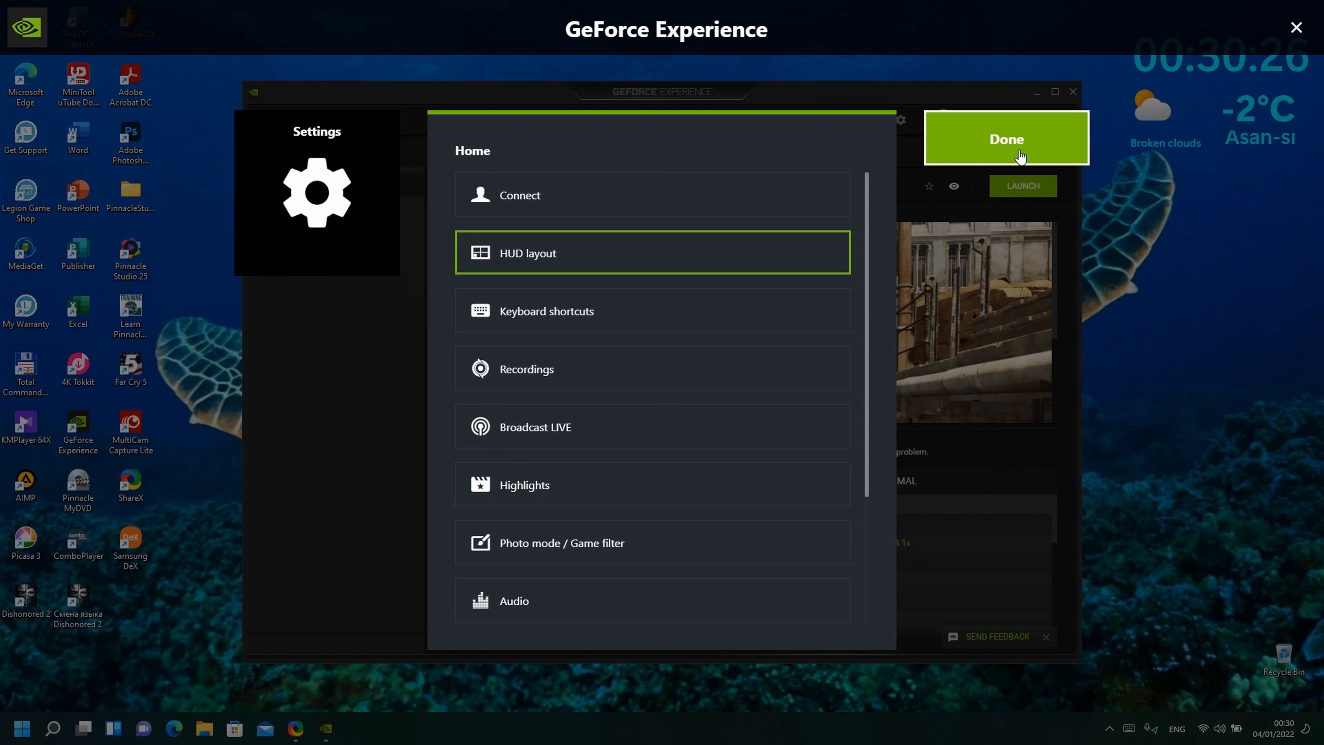
pyautogui.click(1004, 144)
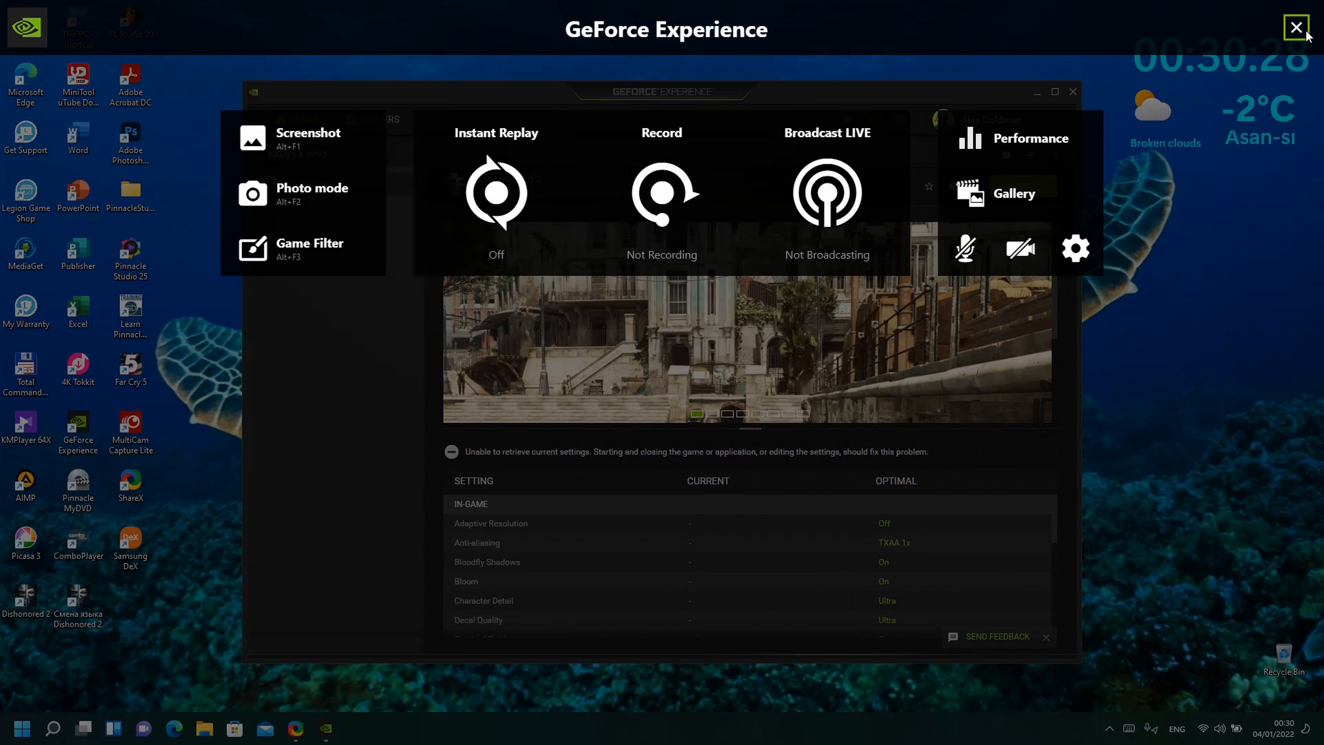
pyautogui.click(1296, 27)
pyautogui.click(1075, 93)
# Show the hidden system tray icons on the Windows taskbar.
pyautogui.click(1114, 722)
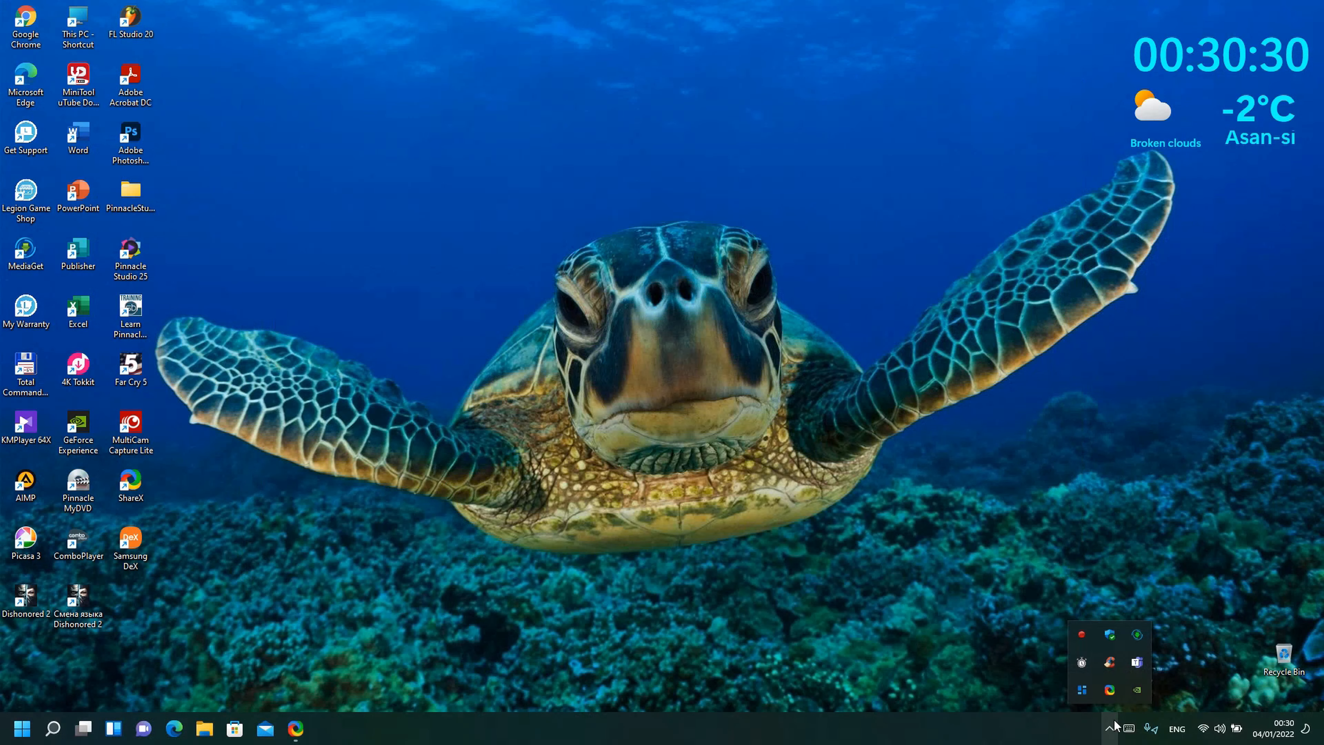